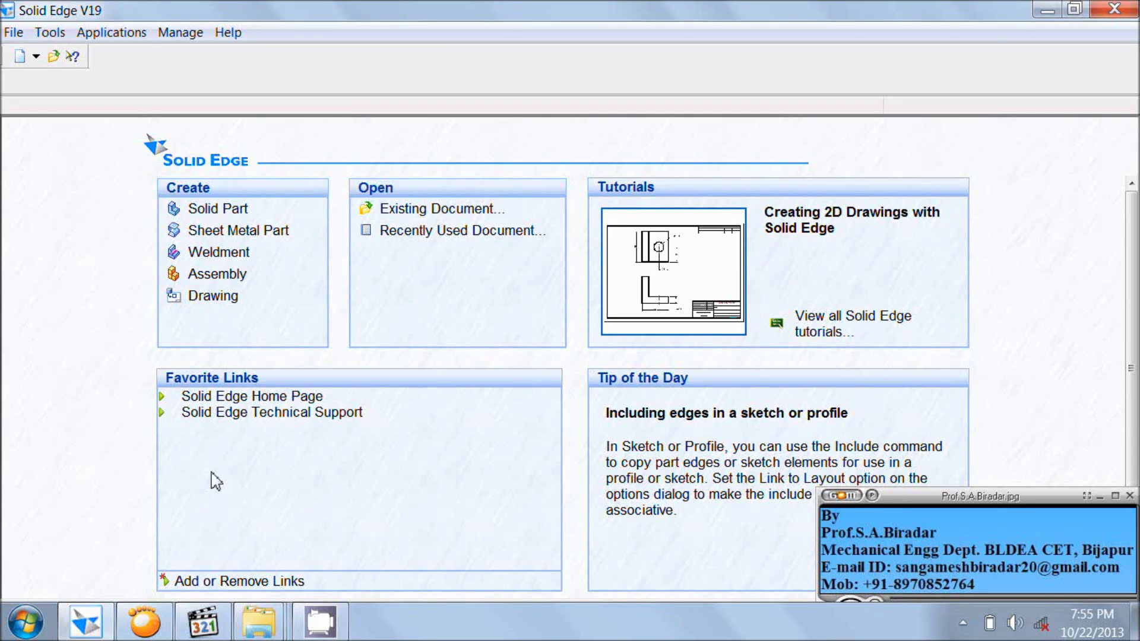
# Create a new solid part and start a Revolved Protrusion sketch on the vertical XZ reference plane
pyautogui.click(207, 214)
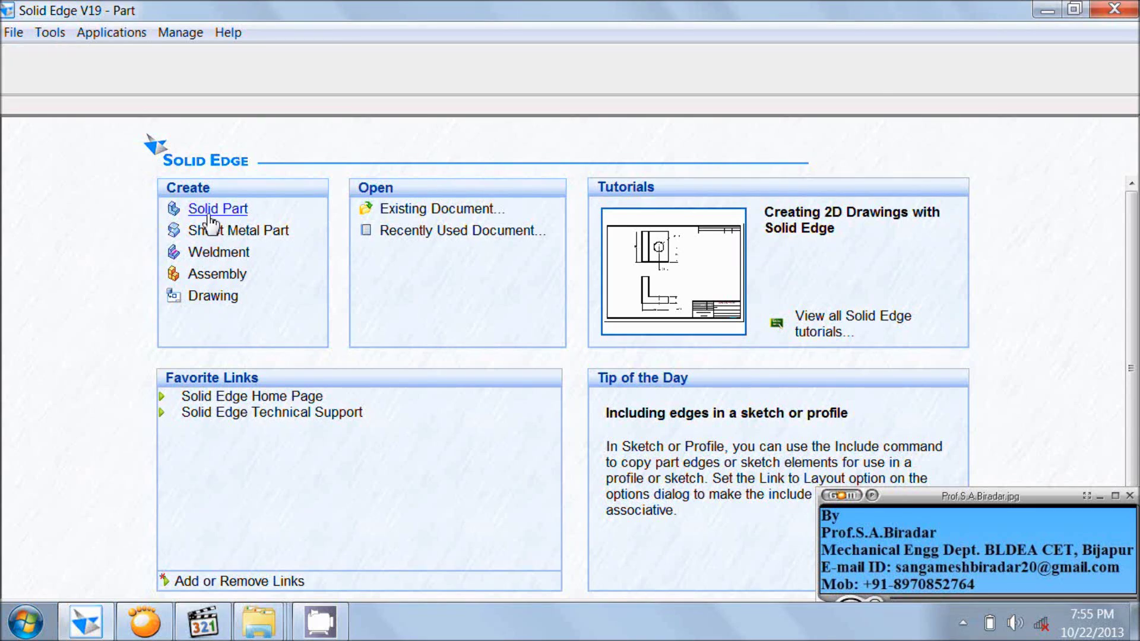
pyautogui.click(203, 621)
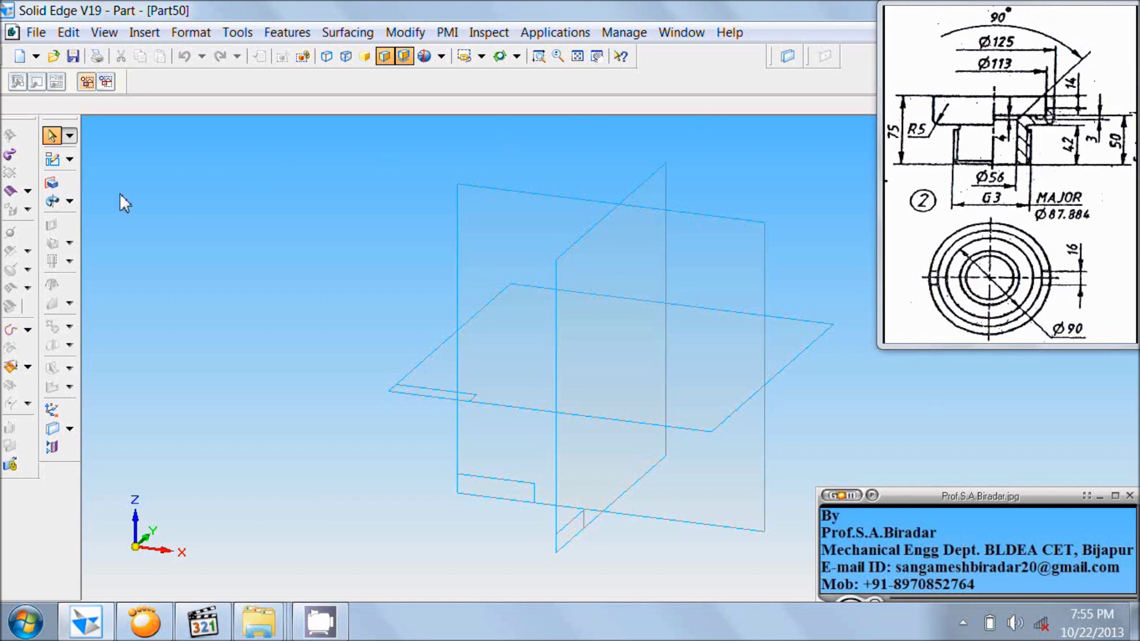
pyautogui.click(52, 202)
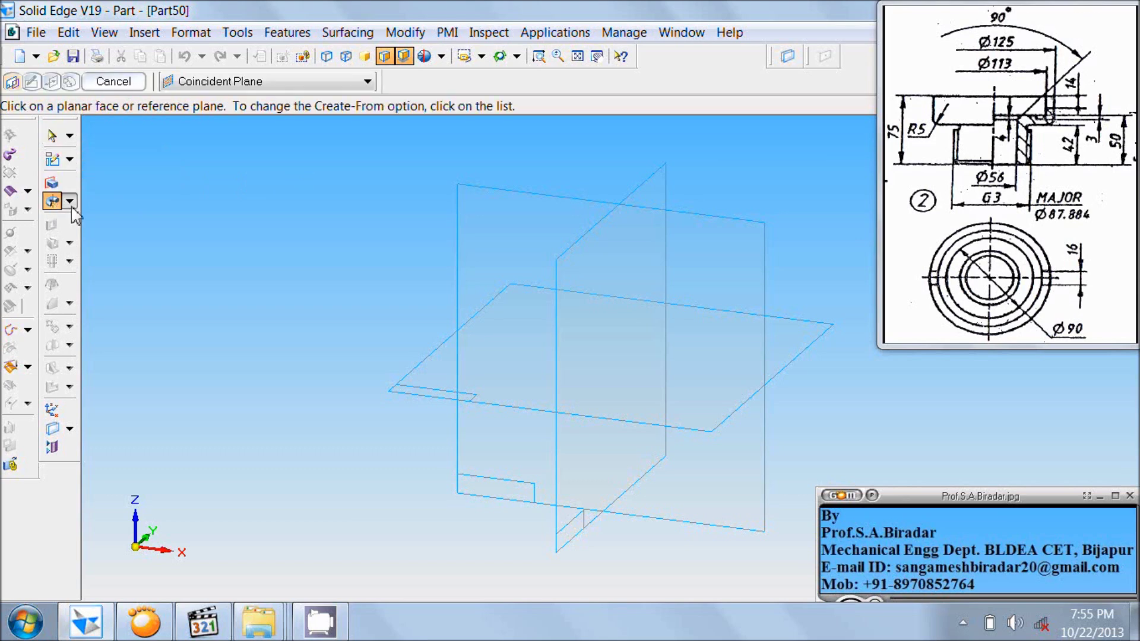
pyautogui.click(505, 222)
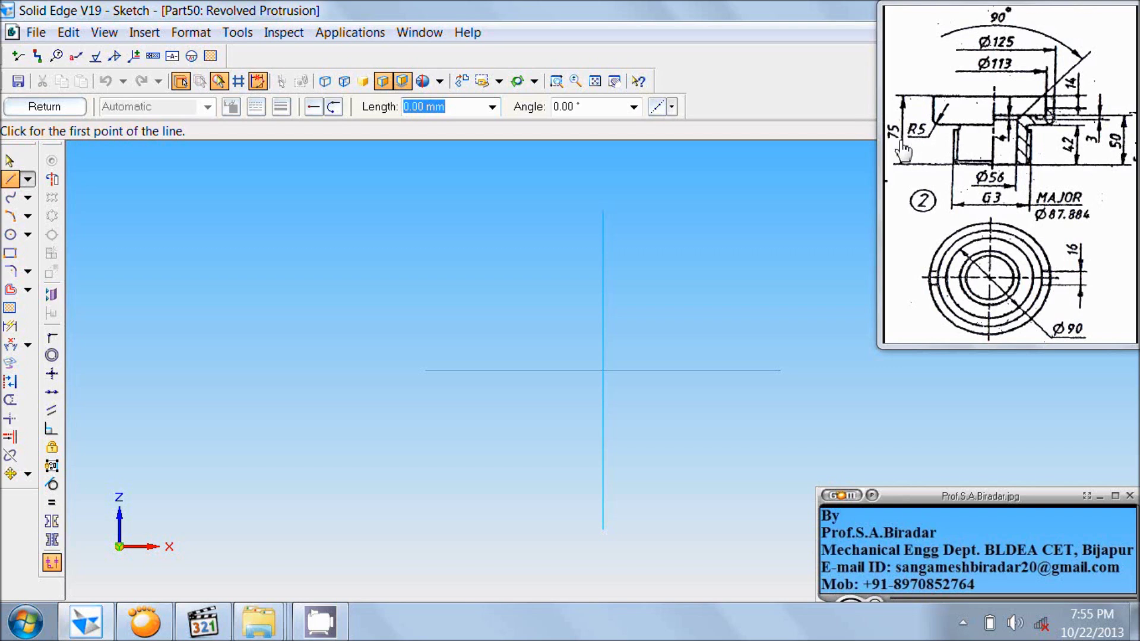
# Draw a 75 mm vertical line at 90° in the empty area well to the left of the reference axes
pyautogui.click(241, 428)
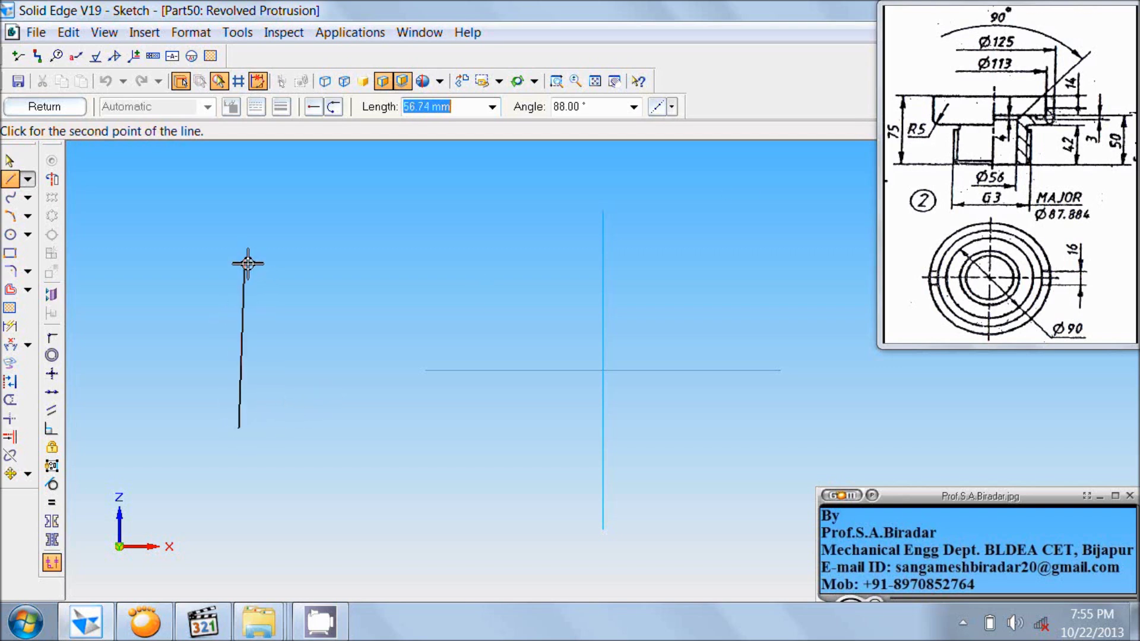
pyautogui.write('75')
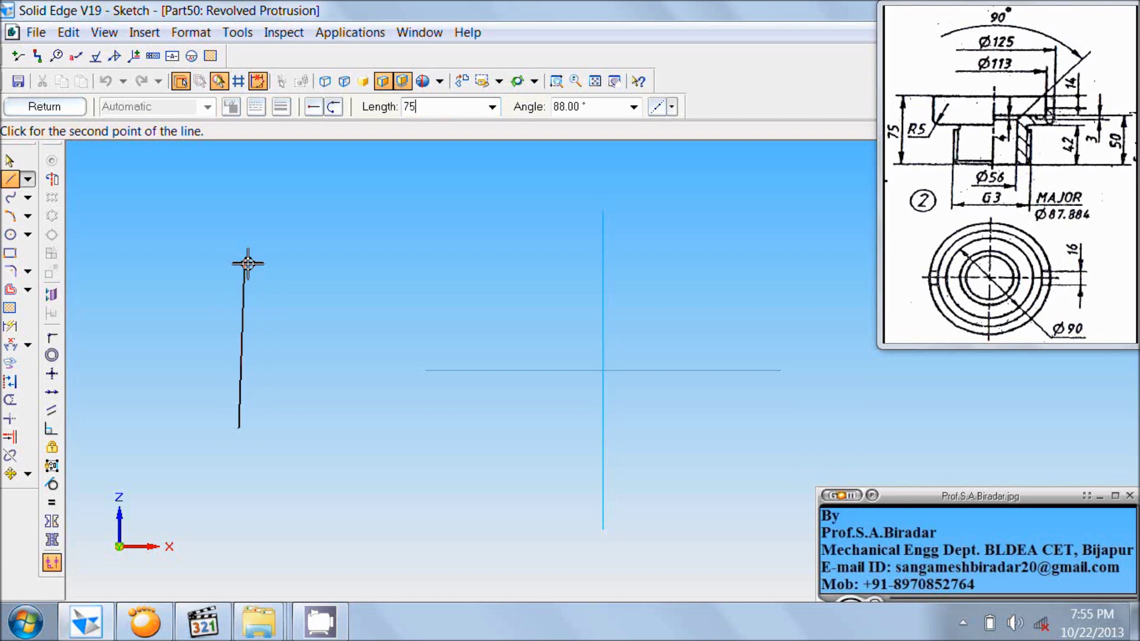
pyautogui.press('Tab')
pyautogui.write('90')
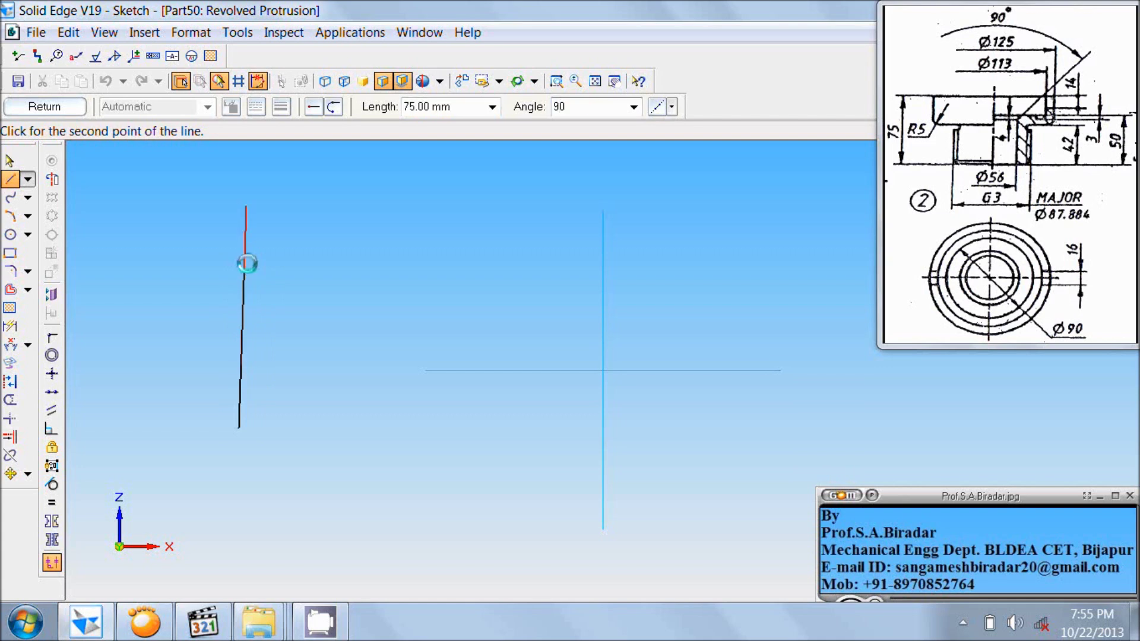
pyautogui.press('Return')
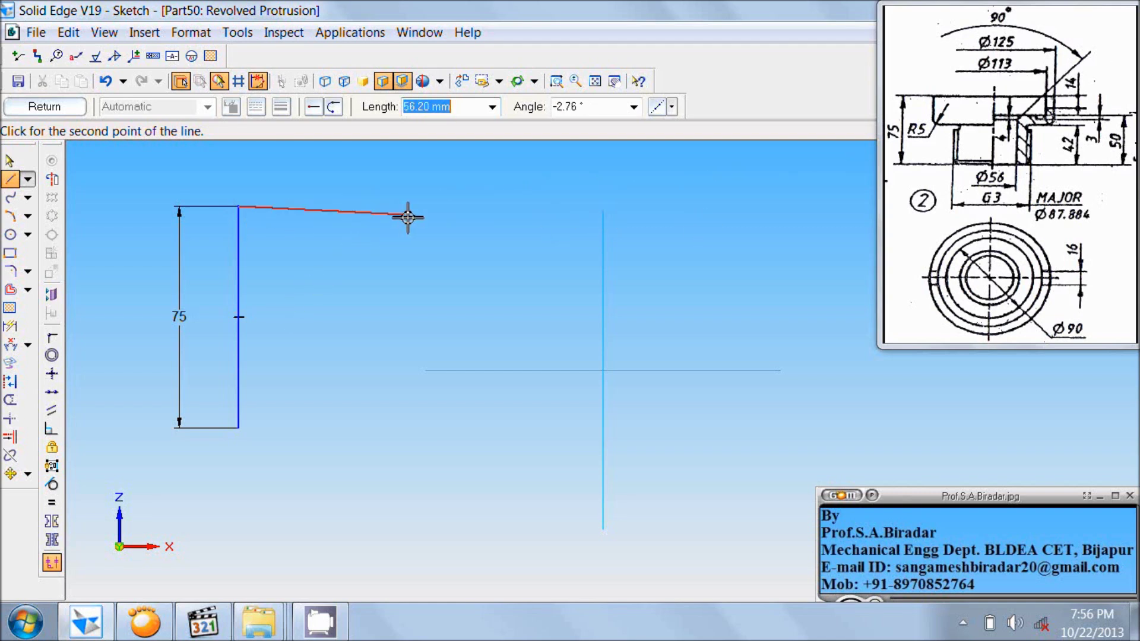
# Continue from the line's upper end with a 113/2 mm line at 0° and a 75-50+3 mm line down at -90°
pyautogui.write('113/2')
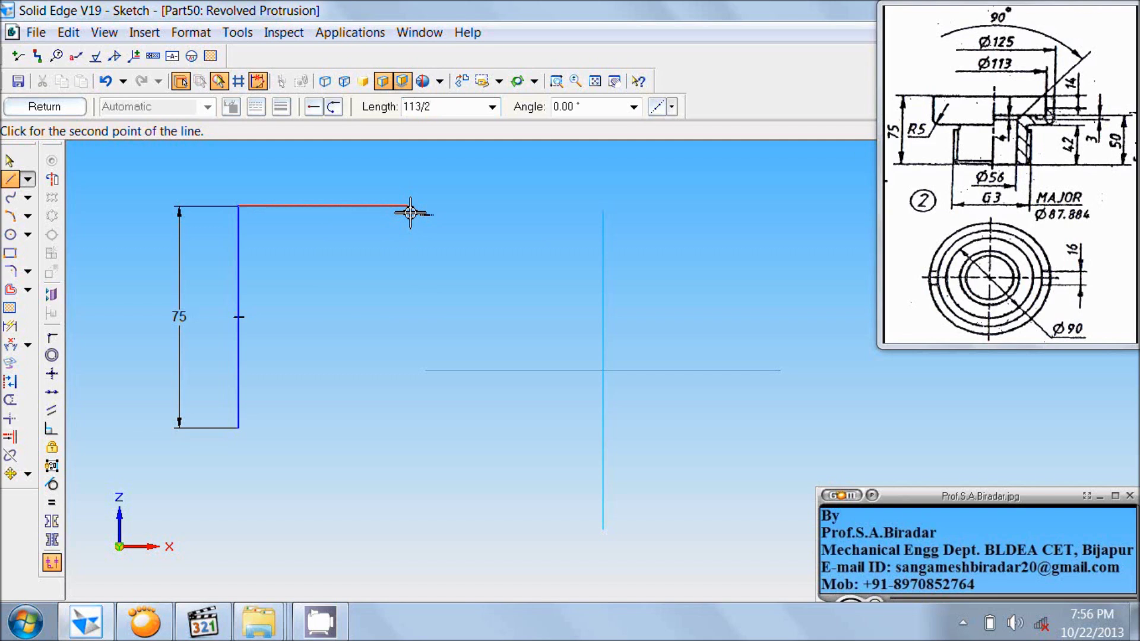
pyautogui.press('Tab')
pyautogui.write('0')
pyautogui.press('Return')
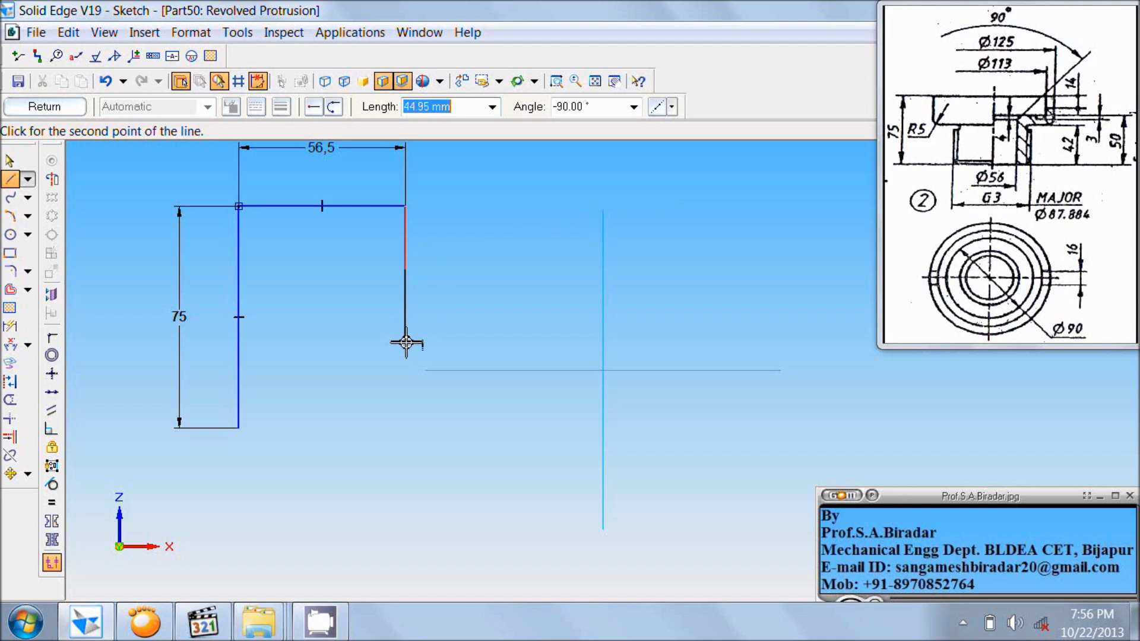
pyautogui.write('75-50+3')
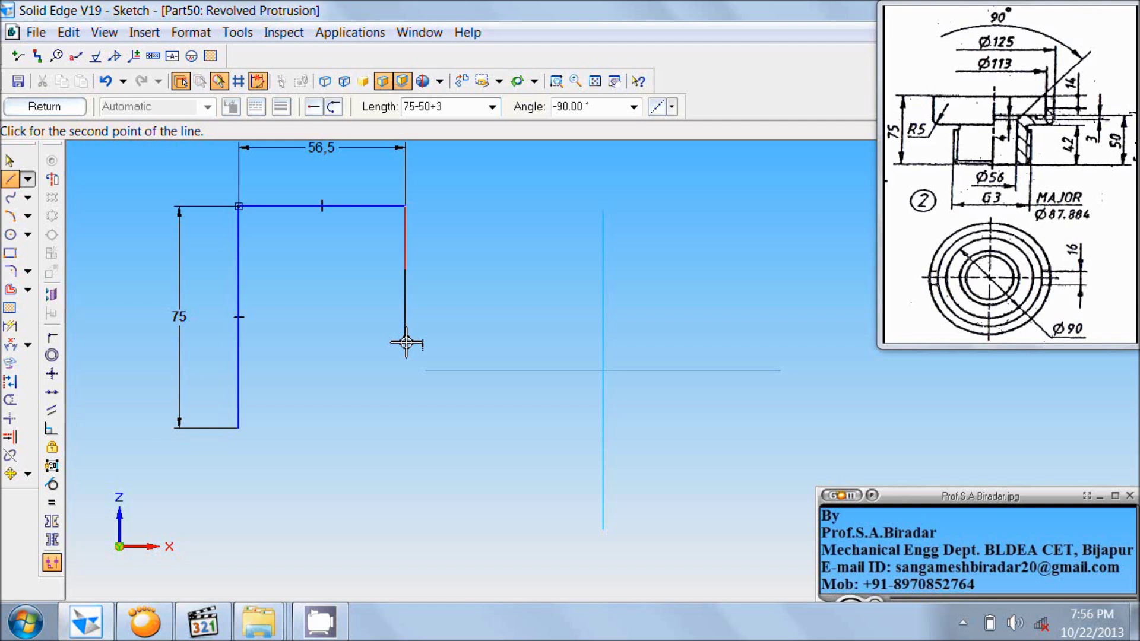
pyautogui.press('Tab')
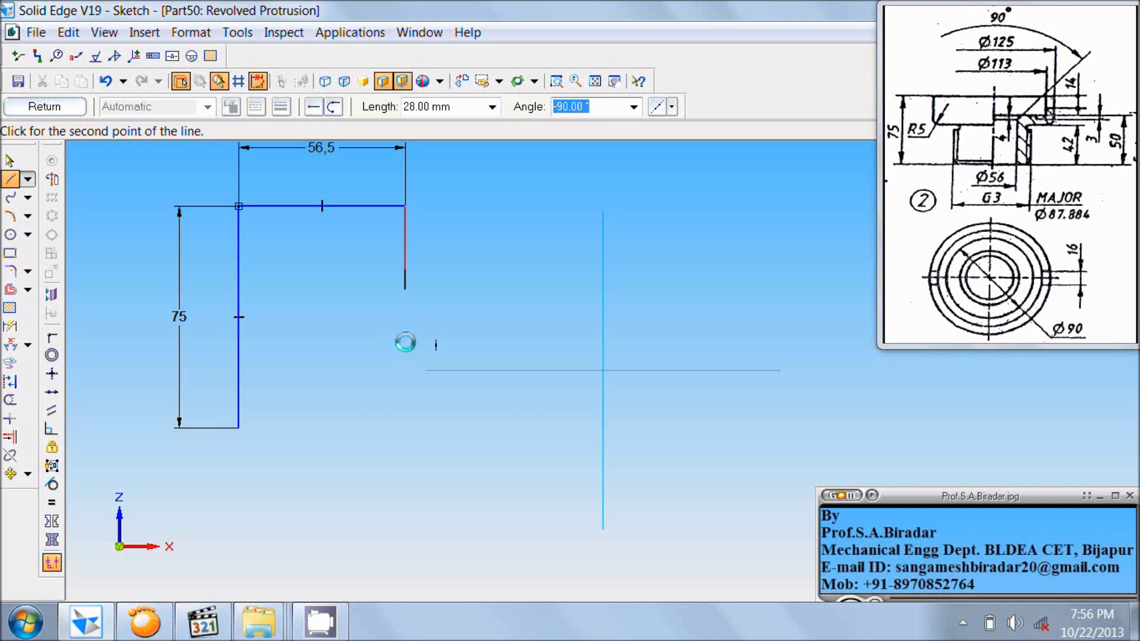
pyautogui.press('Return')
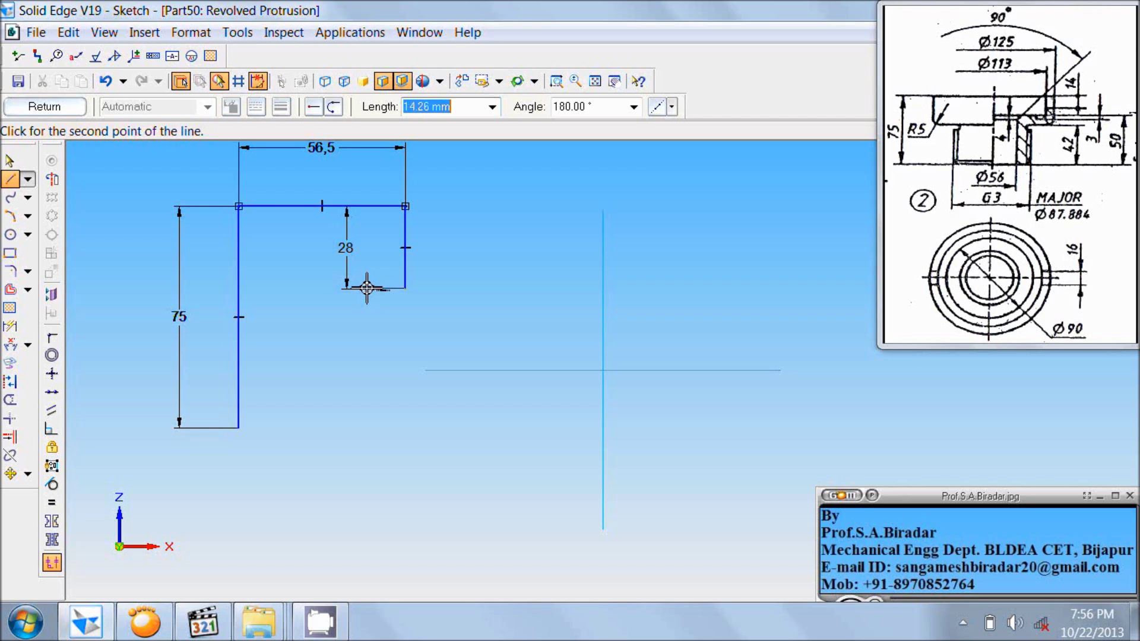
# Continue the profile with a horizontal line of (113/2)-(90/2) mm at 180°, back toward the 75 mm line
pyautogui.press('BackSpace')
pyautogui.write('(113/2)-(')
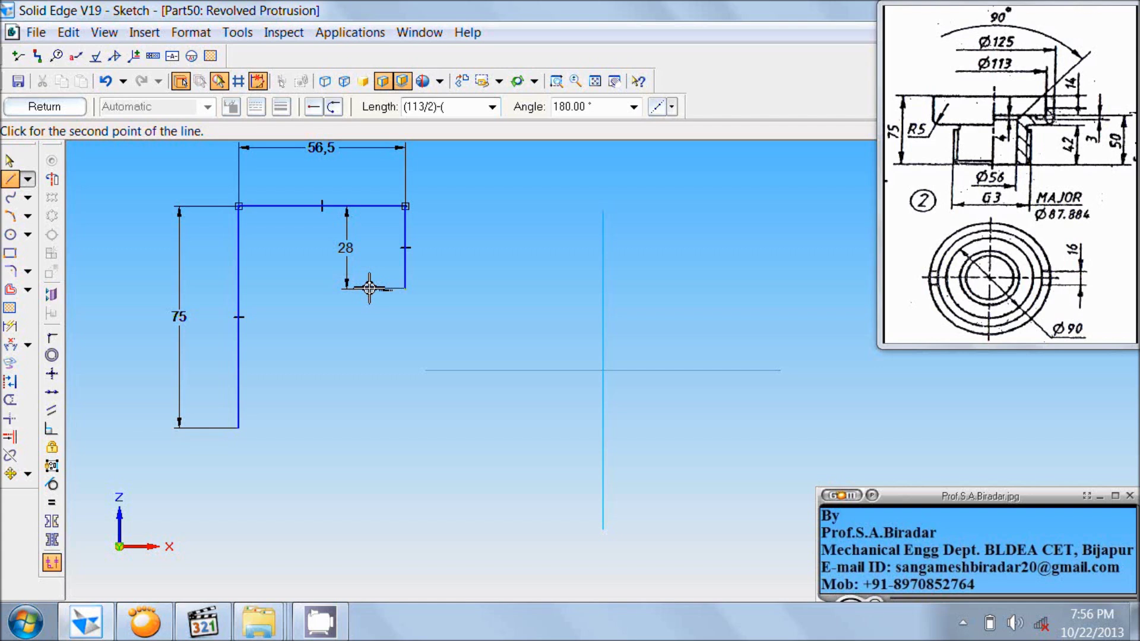
pyautogui.write('90/2')
pyautogui.press('Tab')
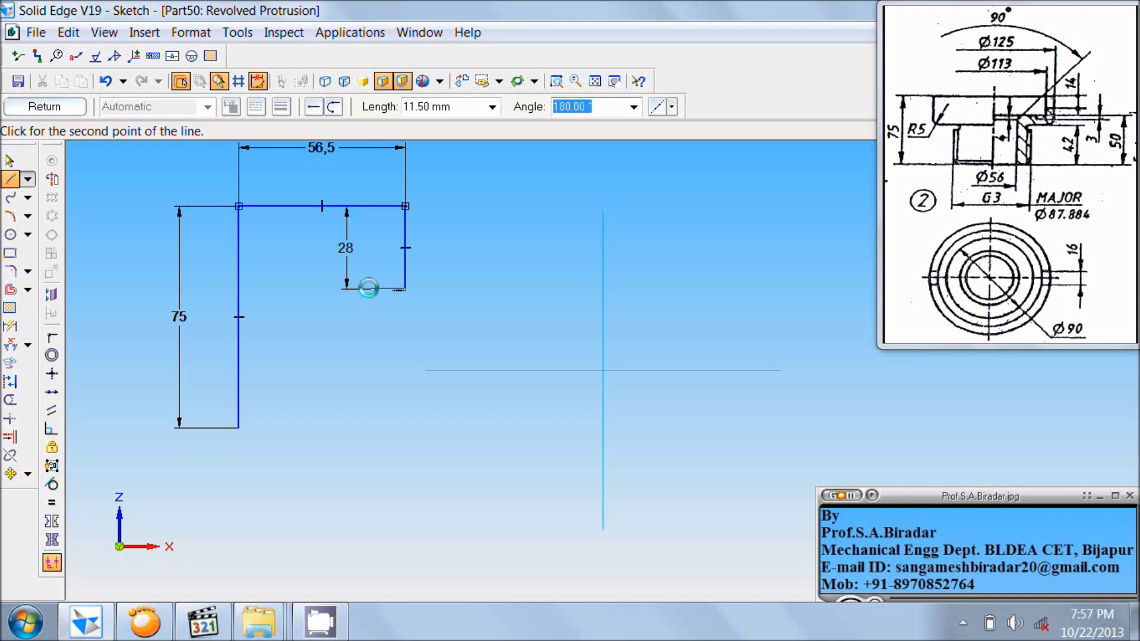
pyautogui.write('180')
pyautogui.press('Return')
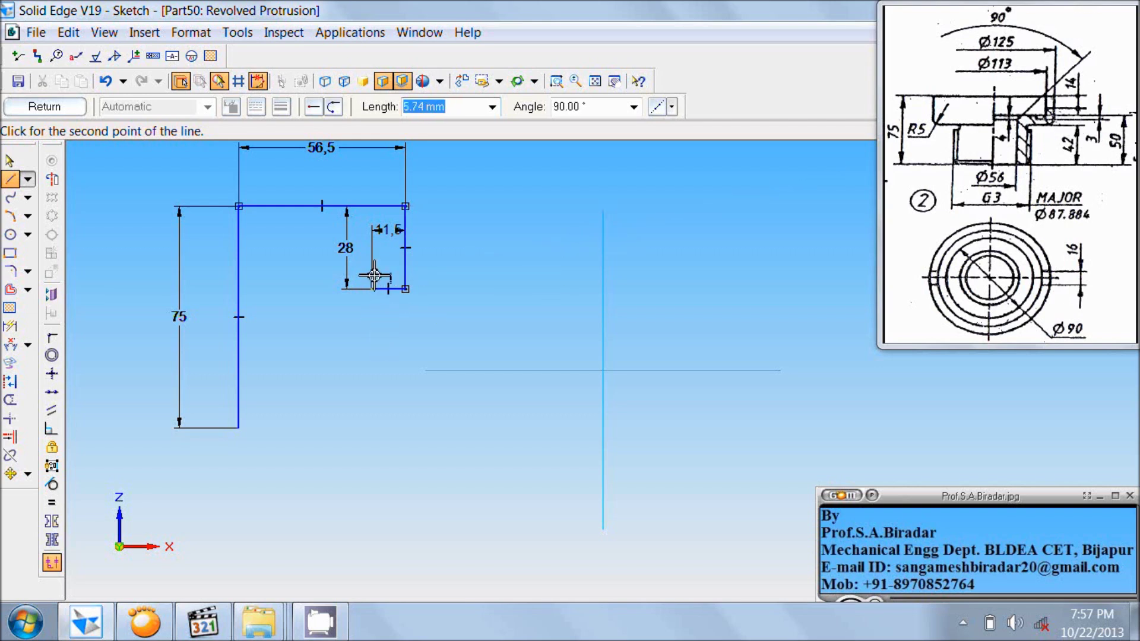
# Add a 3 mm vertical step line at 90° from the end of the 11.5 mm line
pyautogui.write('3')
pyautogui.press('Tab')
pyautogui.write('90')
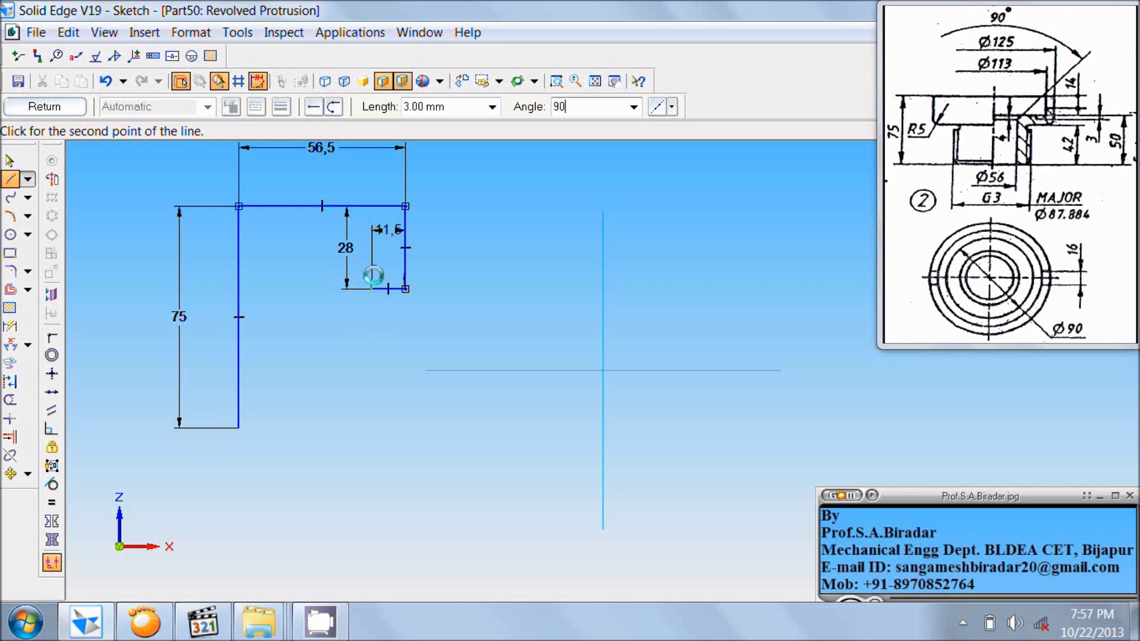
pyautogui.press('Return')
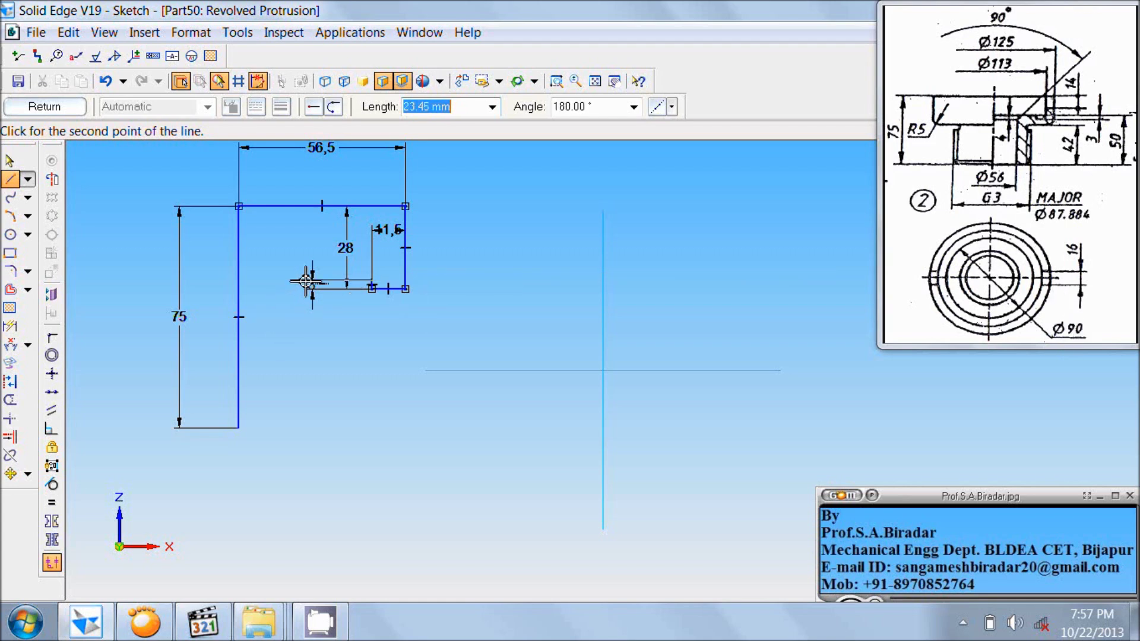
# Draw a (90/2)-(56/2) mm line at 180° and a 50 mm line straight down, level with the 75 mm line's lower end
pyautogui.press('BackSpace')
pyautogui.write('(90/2')
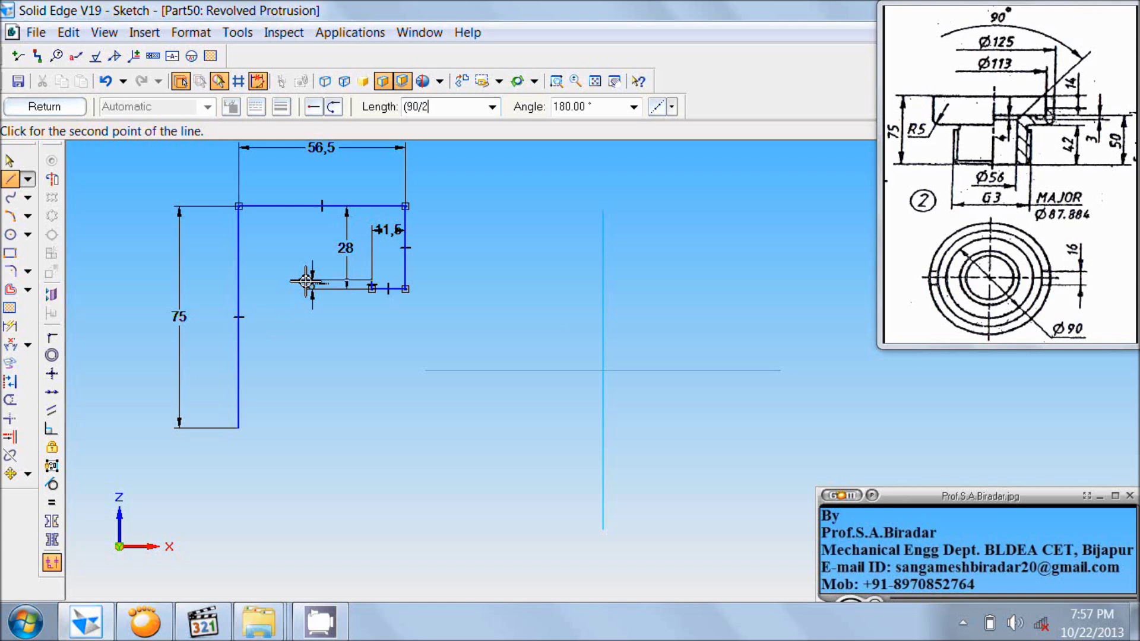
pyautogui.write(')-(56/2')
pyautogui.press('Tab')
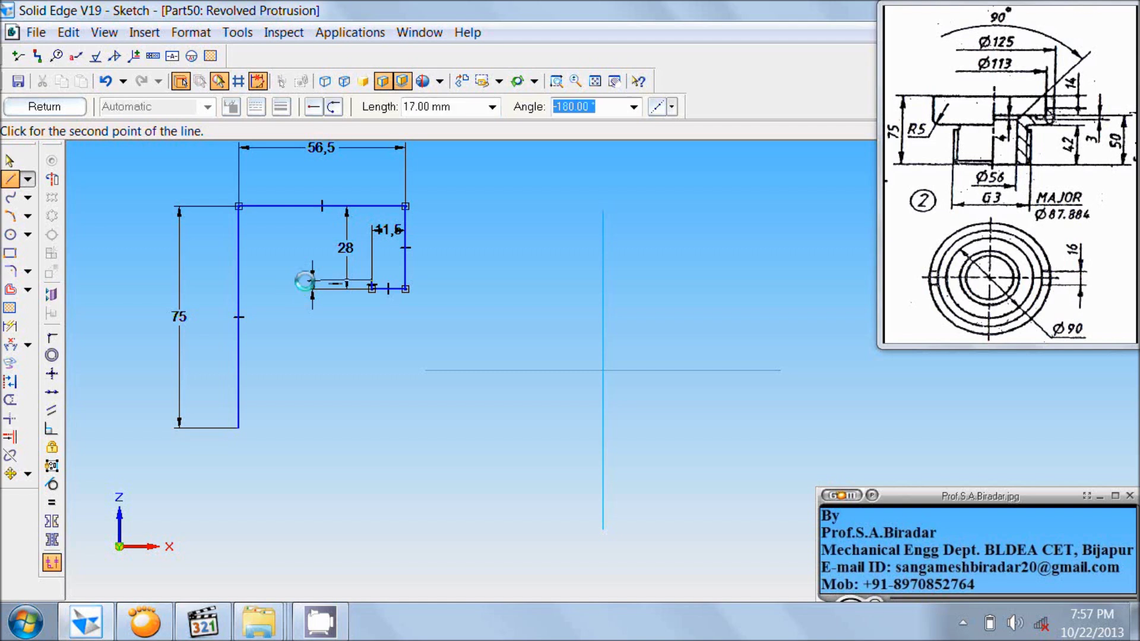
pyautogui.write('180')
pyautogui.press('Return')
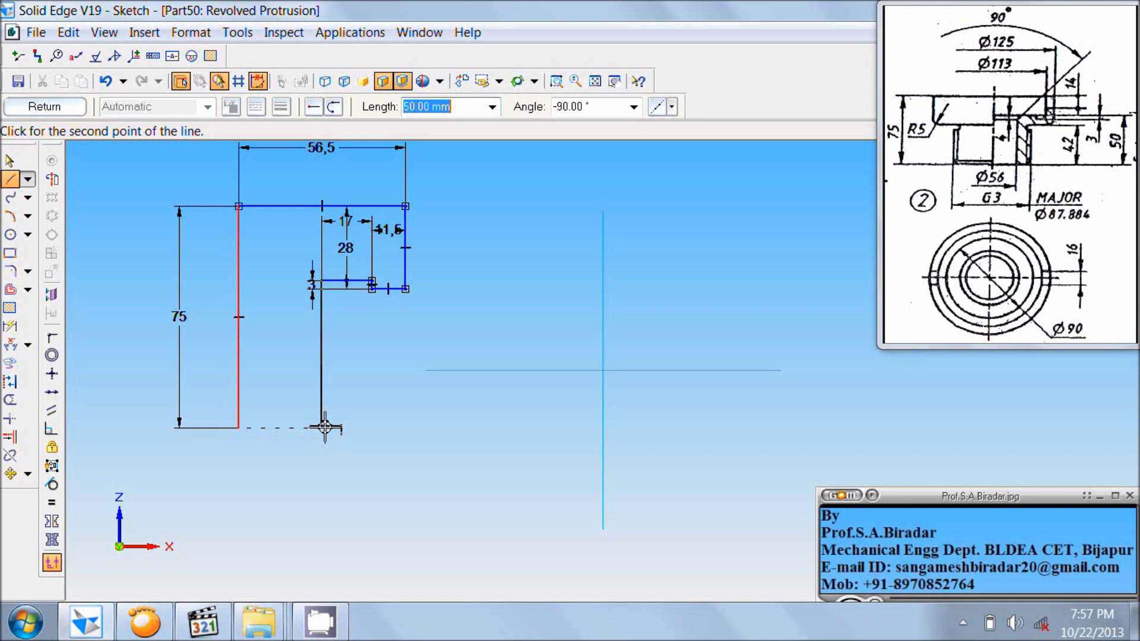
pyautogui.click(325, 428)
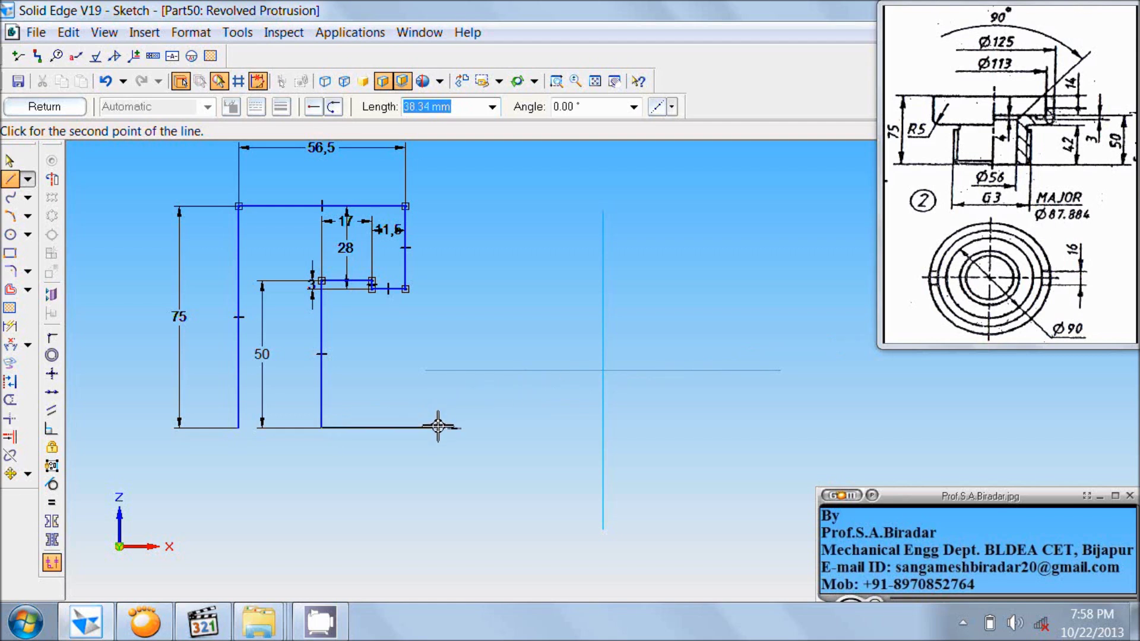
# Draw the profile's bottom edge as a line of (87.884/2)-(56/2) mm at 0° from the 50 mm line's lower end
pyautogui.press('BackSpace')
pyautogui.write('(87')
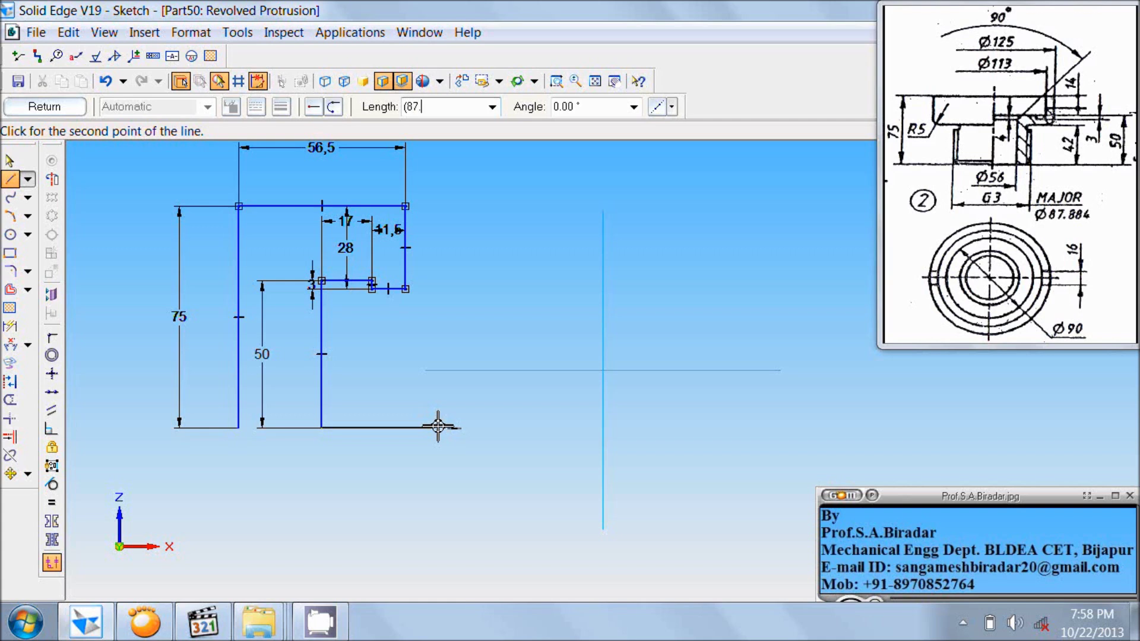
pyautogui.write('.884/2)-(56/2)')
pyautogui.press('Tab')
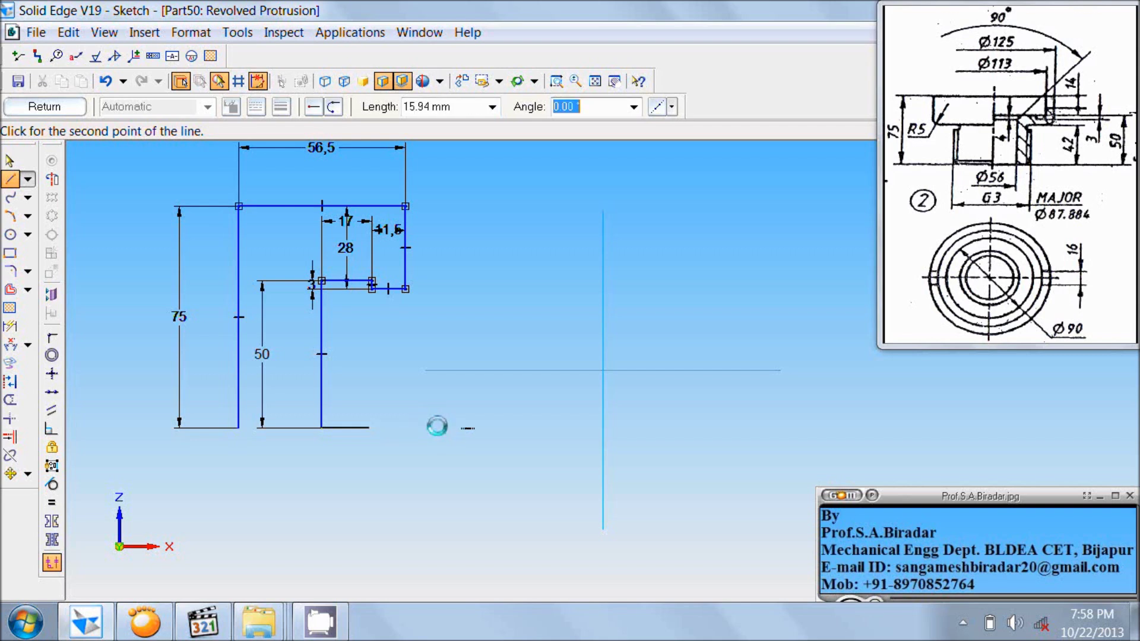
pyautogui.write('0')
pyautogui.press('Return')
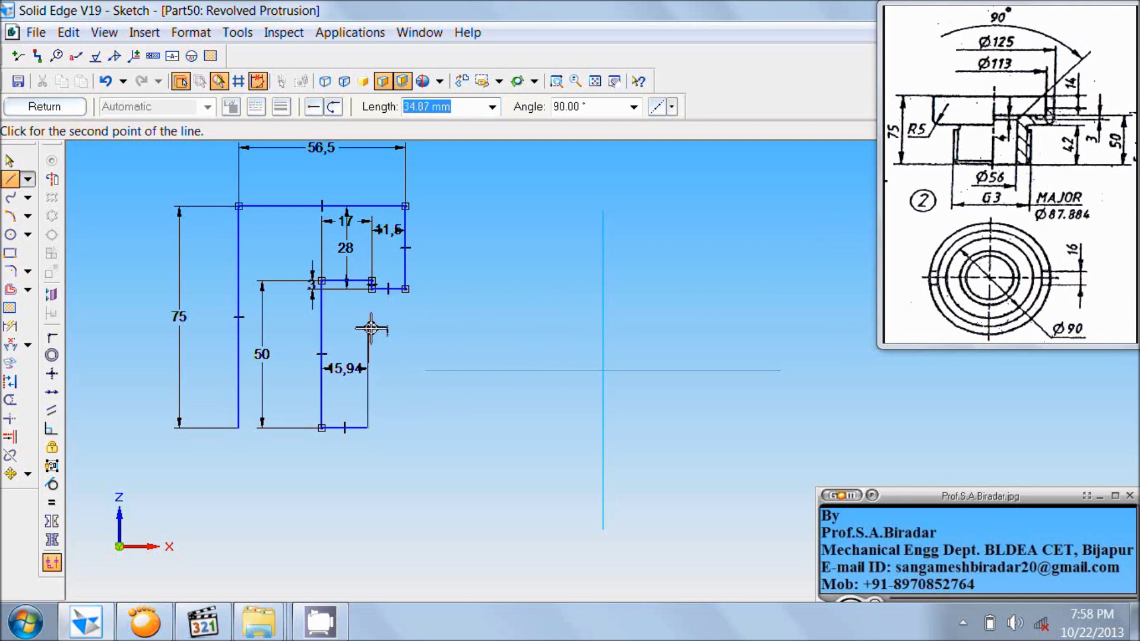
# Draw a 42 mm line upward at 90° and a horizontal line about 66 mm long to the right, ending the chain
pyautogui.write('42')
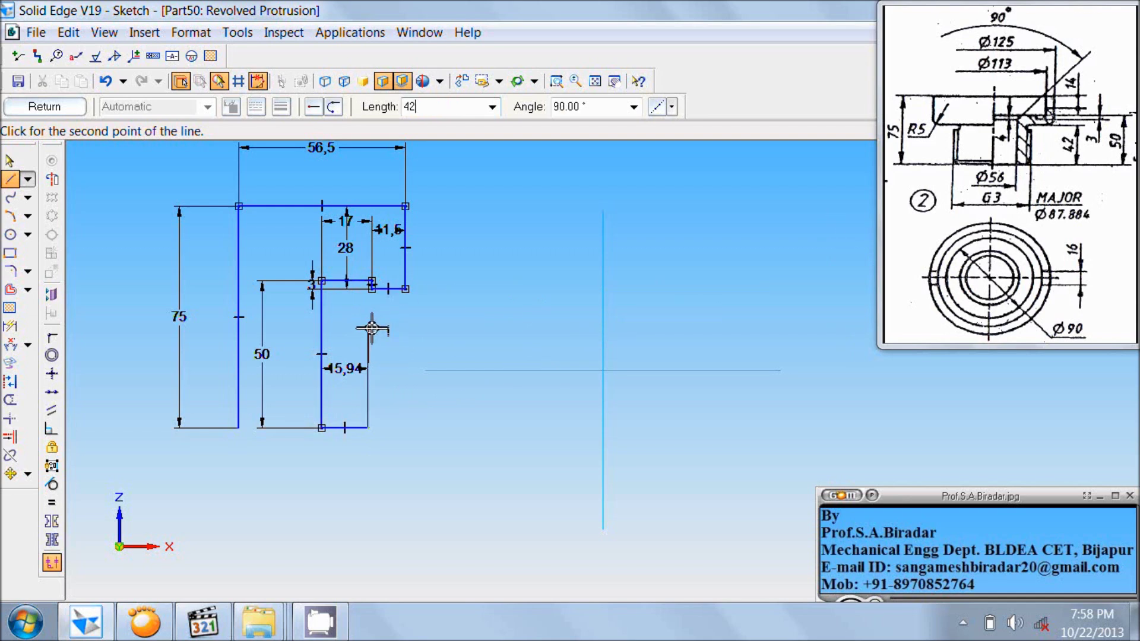
pyautogui.press('Tab')
pyautogui.write('90')
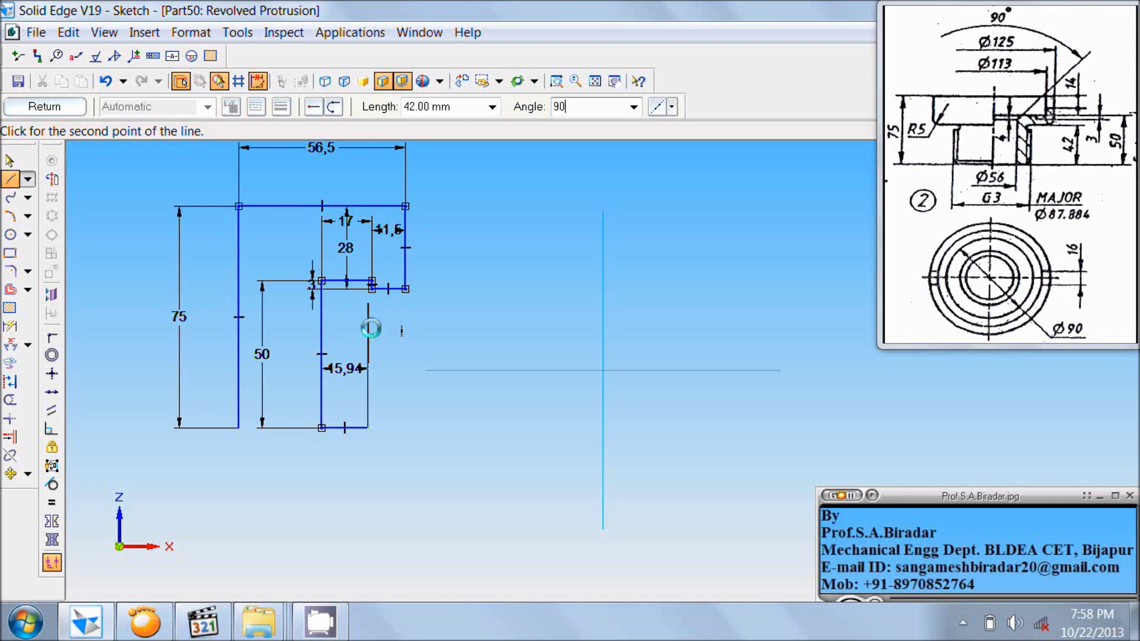
pyautogui.press('Return')
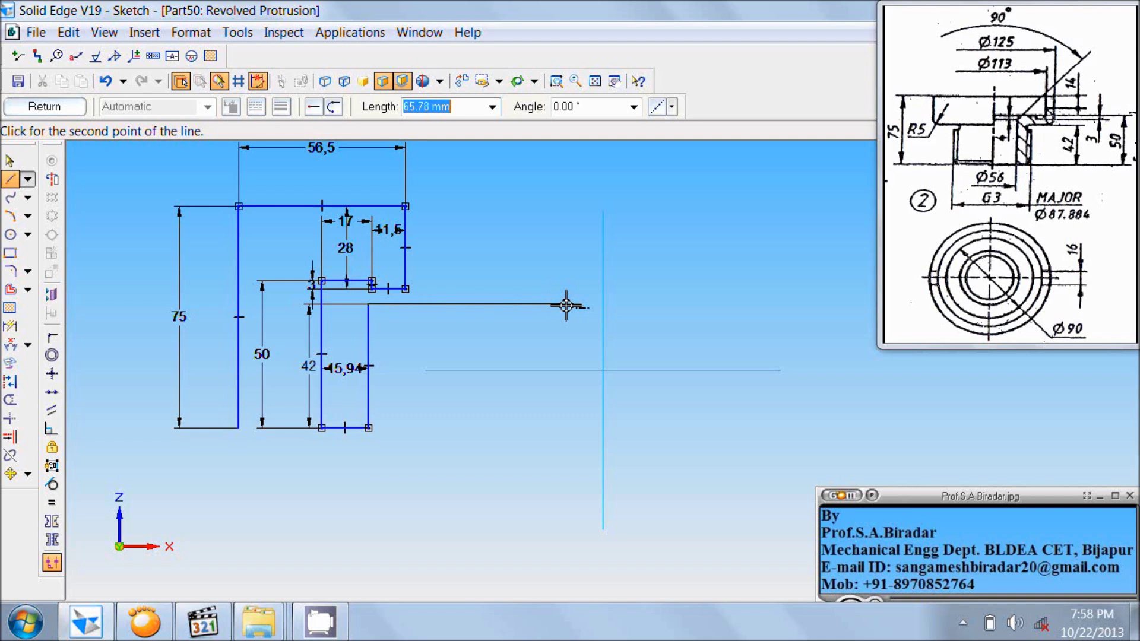
pyautogui.click(565, 305)
pyautogui.rightClick(565, 296)
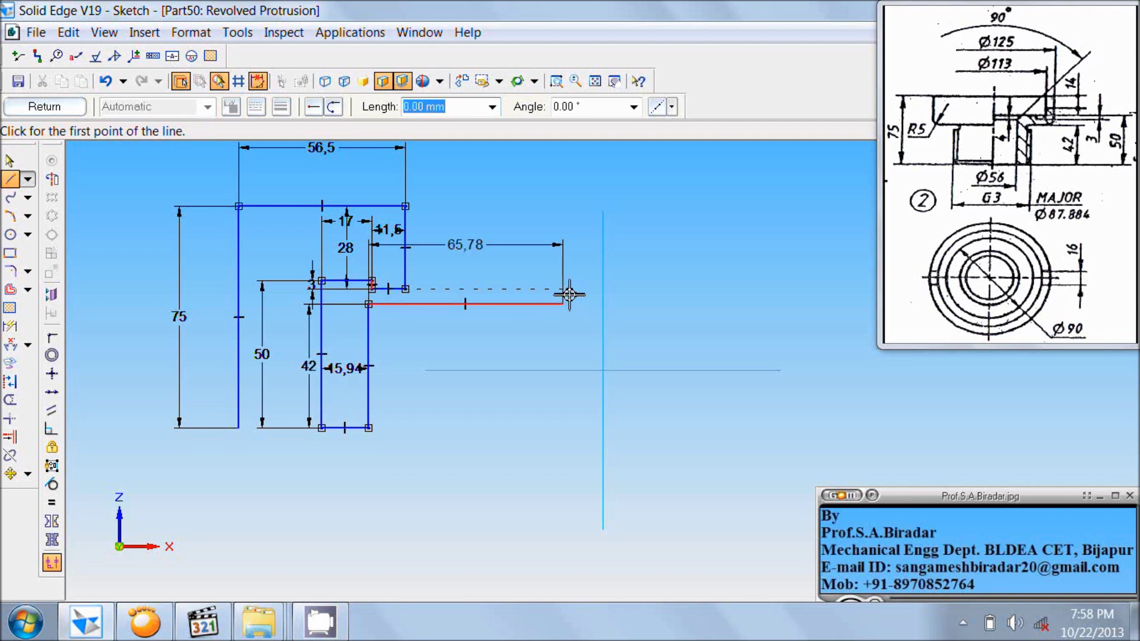
# From the 56.5 mm line's outer end, draw a (125/2)-(113/2) mm line at 0° and a vertical line about 46 mm down
pyautogui.click(406, 206)
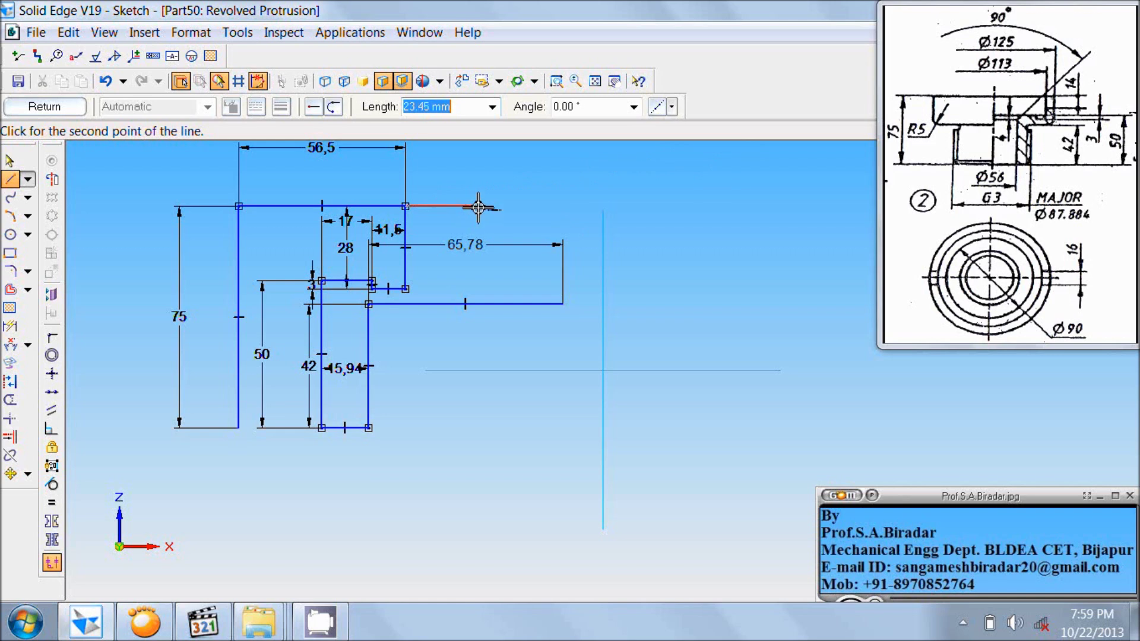
pyautogui.write('(125/2)-(113/2')
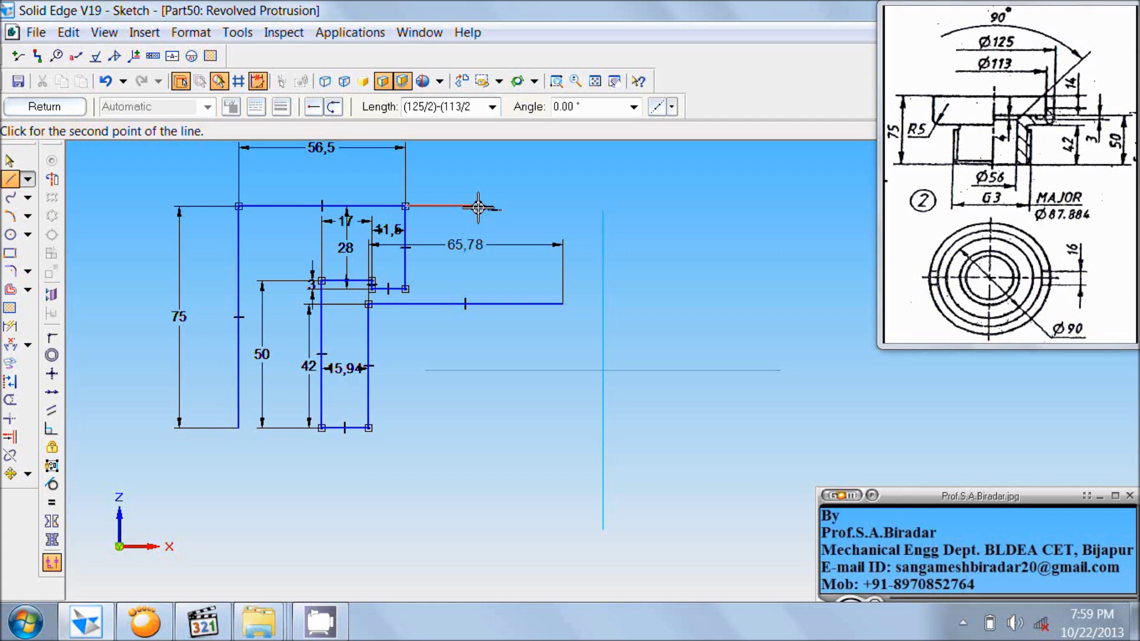
pyautogui.press('Tab')
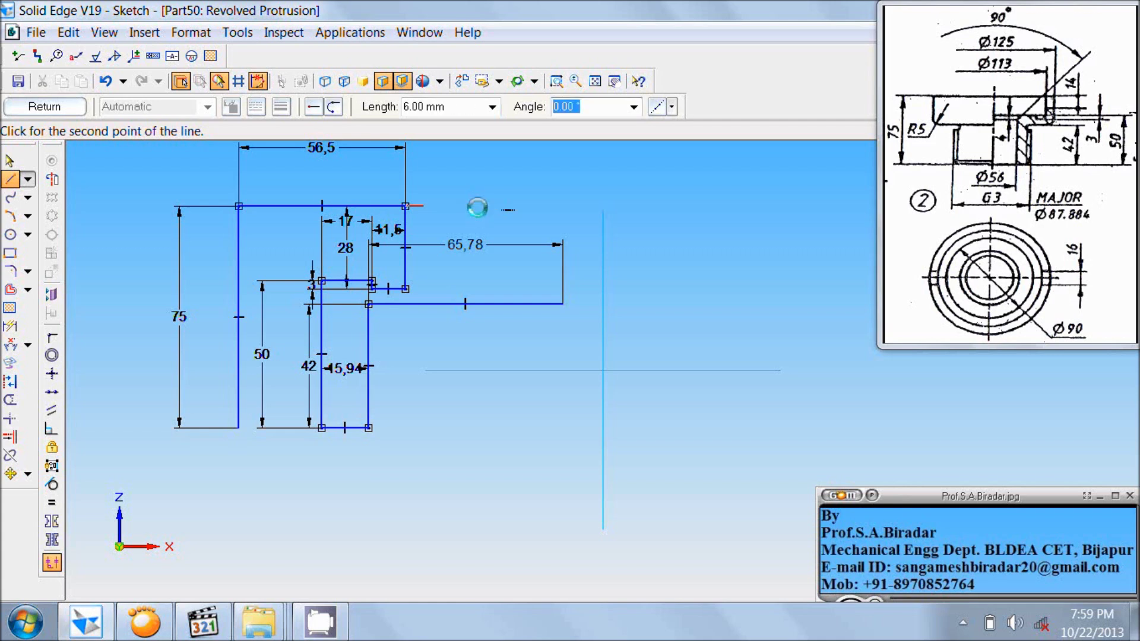
pyautogui.press('Return')
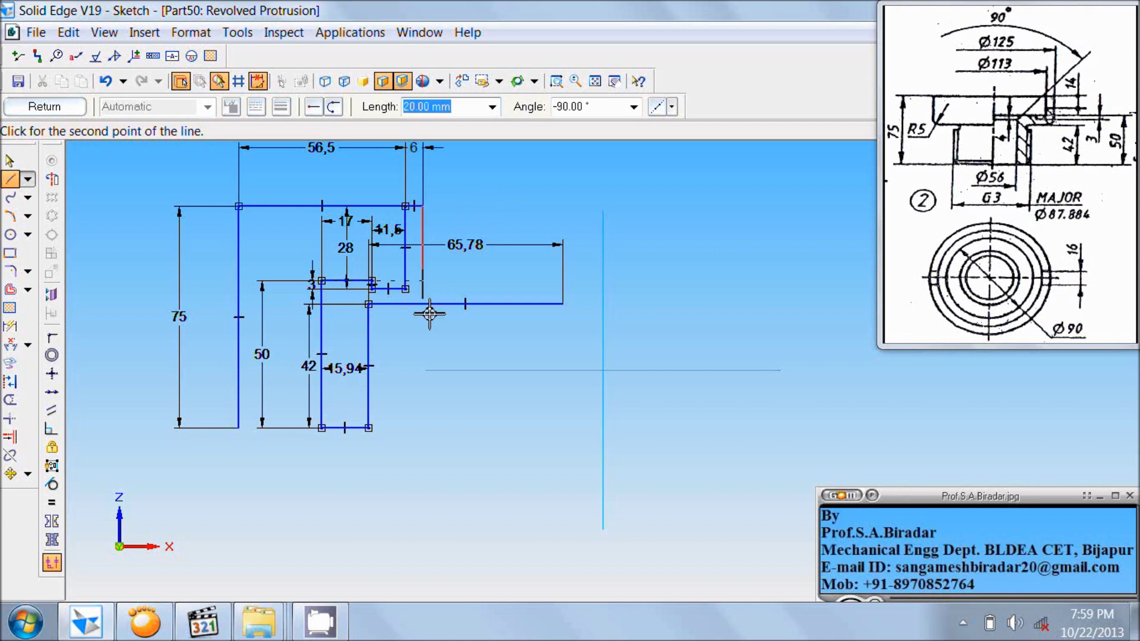
pyautogui.click(422, 343)
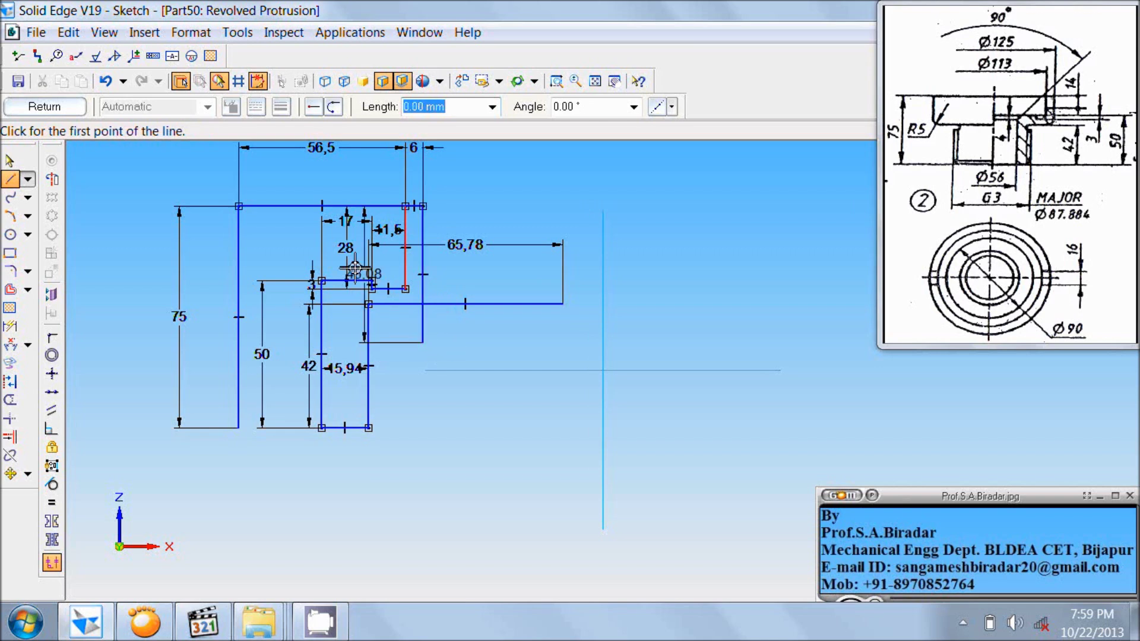
# Trim the outer vertical line below the horizontal line, the horizontal line's overhang beyond it, and the 56.5 mm top line
pyautogui.click(13, 402)
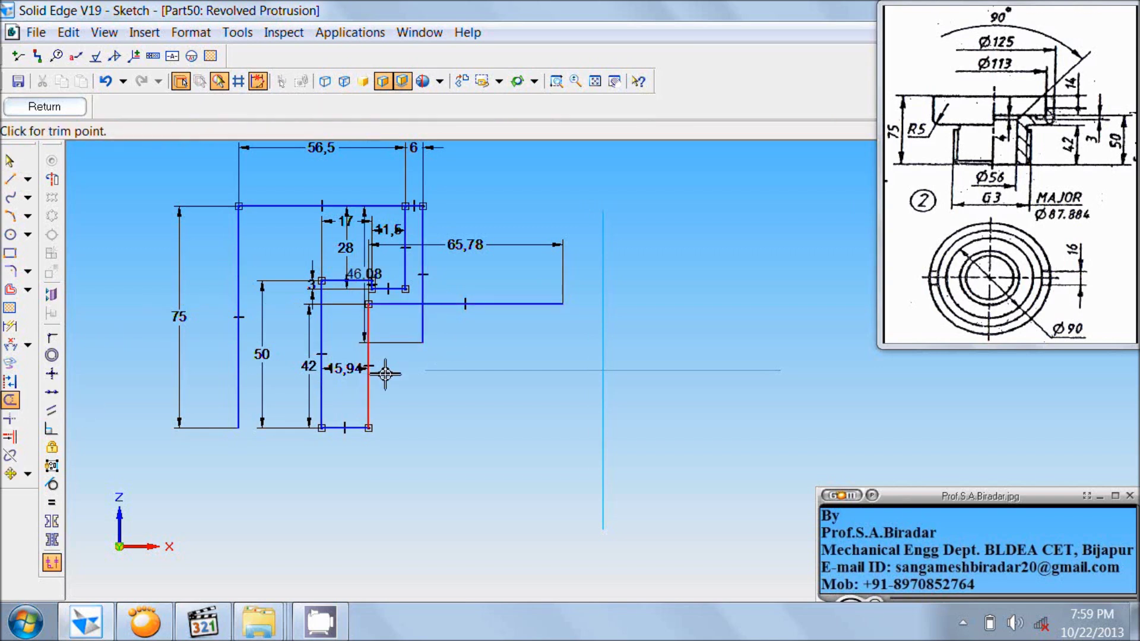
pyautogui.moveTo(420, 324); pyautogui.dragTo(458, 318)
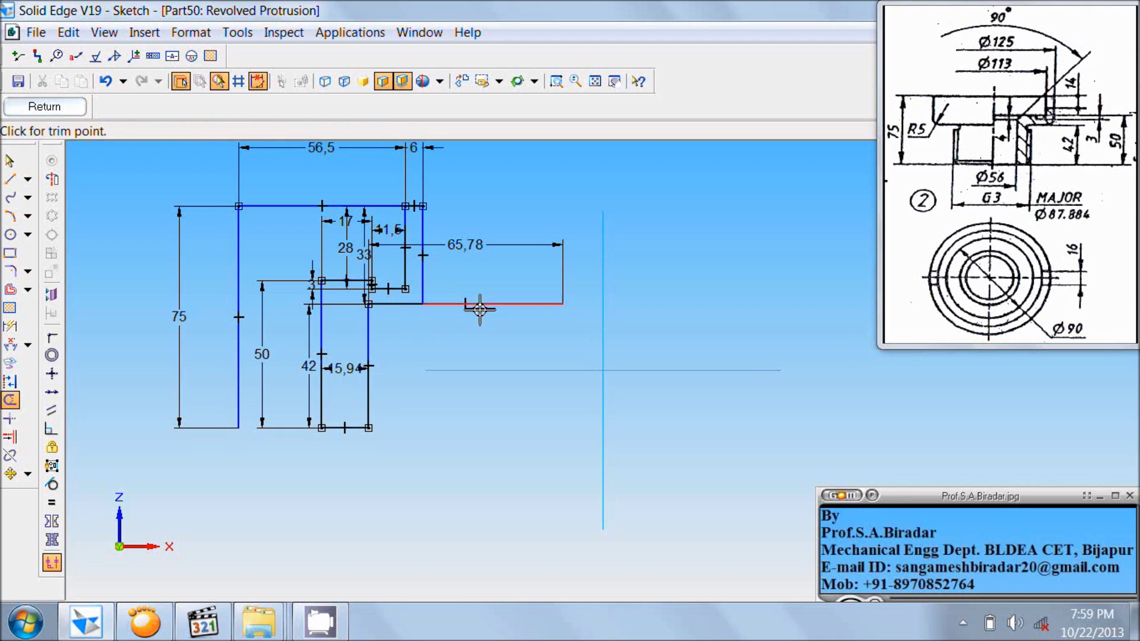
pyautogui.moveTo(486, 308); pyautogui.dragTo(483, 305)
pyautogui.moveTo(309, 208); pyautogui.dragTo(309, 209)
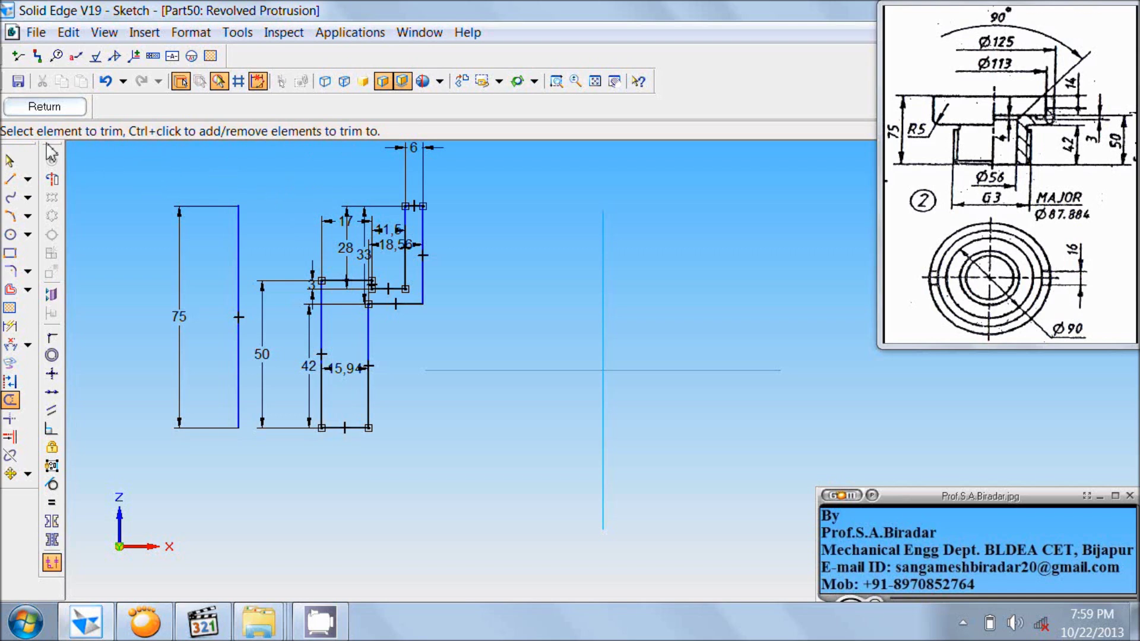
# Delete all the sketch's dimensions except the 3 mm one
pyautogui.click(9, 160)
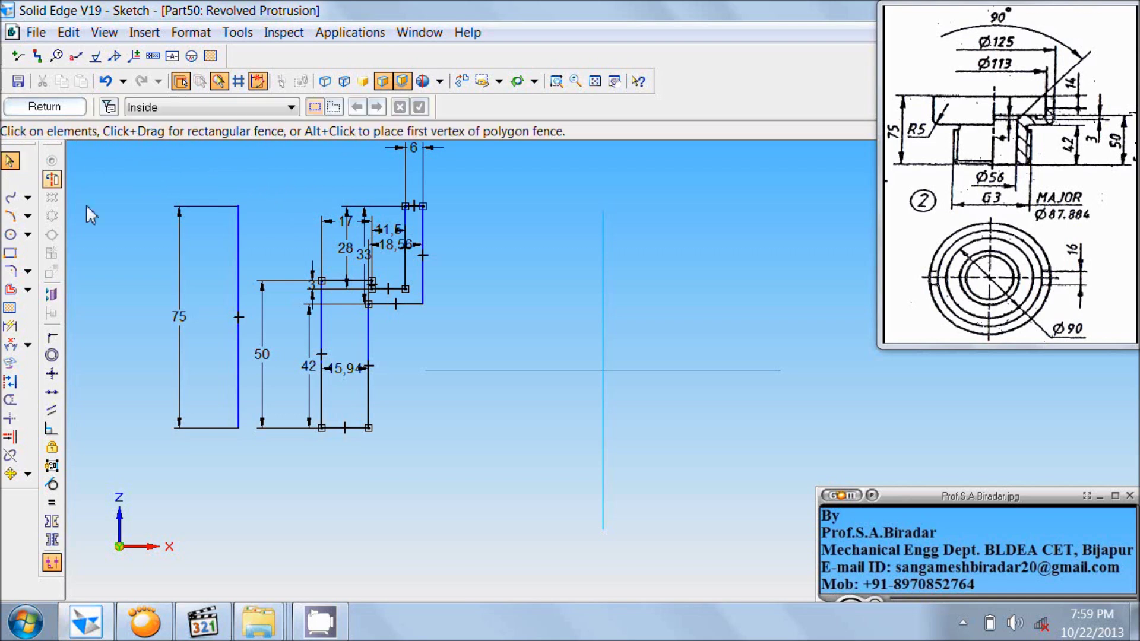
pyautogui.click(182, 276)
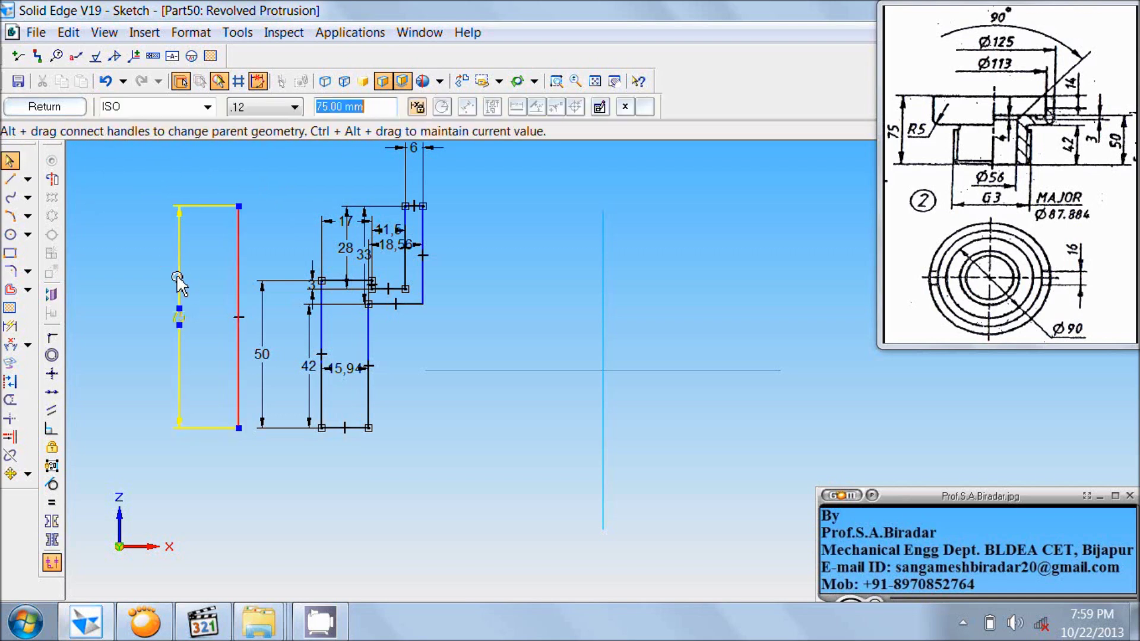
pyautogui.keyDown('ctrl'); pyautogui.click(262, 356); pyautogui.keyUp('ctrl')
pyautogui.keyDown('ctrl'); pyautogui.click(327, 366); pyautogui.keyUp('ctrl')
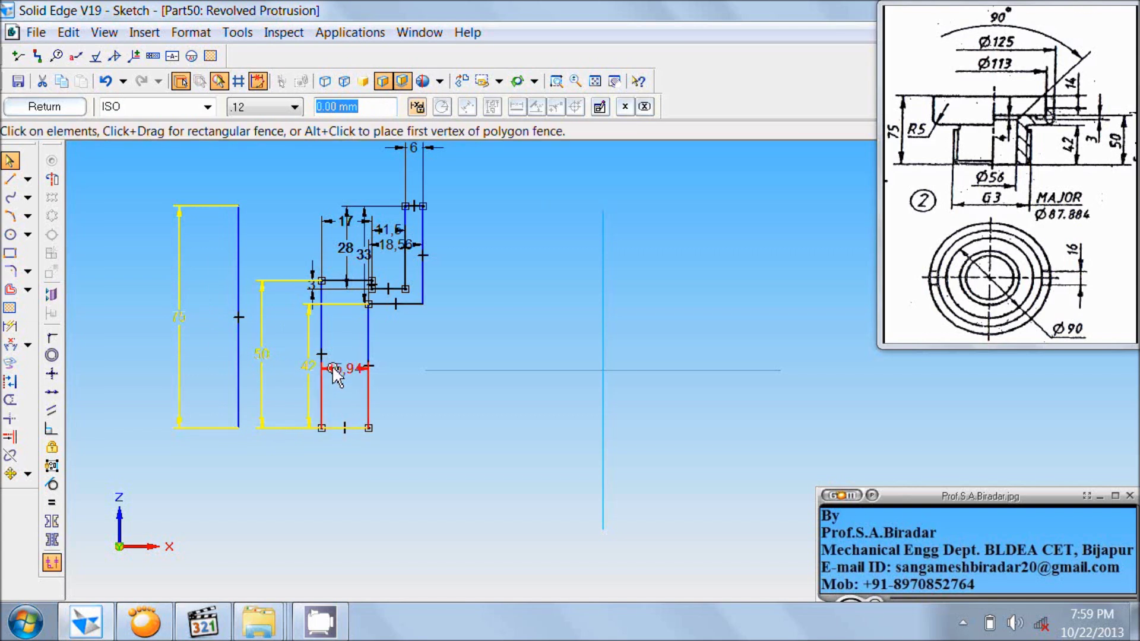
pyautogui.keyDown('ctrl'); pyautogui.click(346, 248); pyautogui.keyUp('ctrl')
pyautogui.keyDown('ctrl'); pyautogui.click(369, 254); pyautogui.keyUp('ctrl')
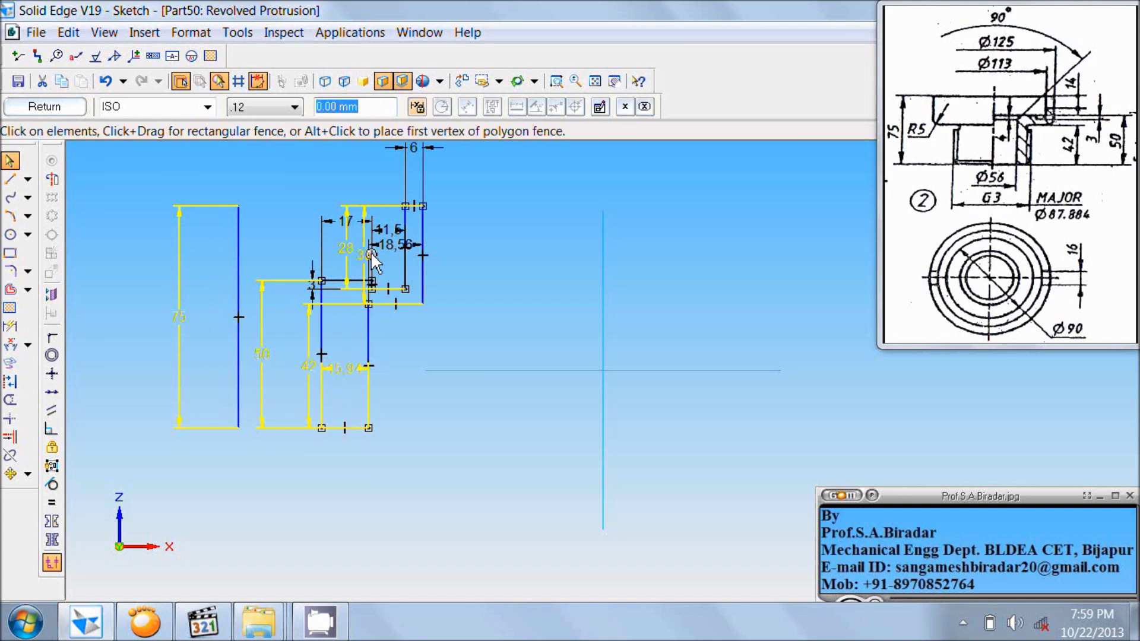
pyautogui.keyDown('ctrl'); pyautogui.click(390, 240); pyautogui.keyUp('ctrl')
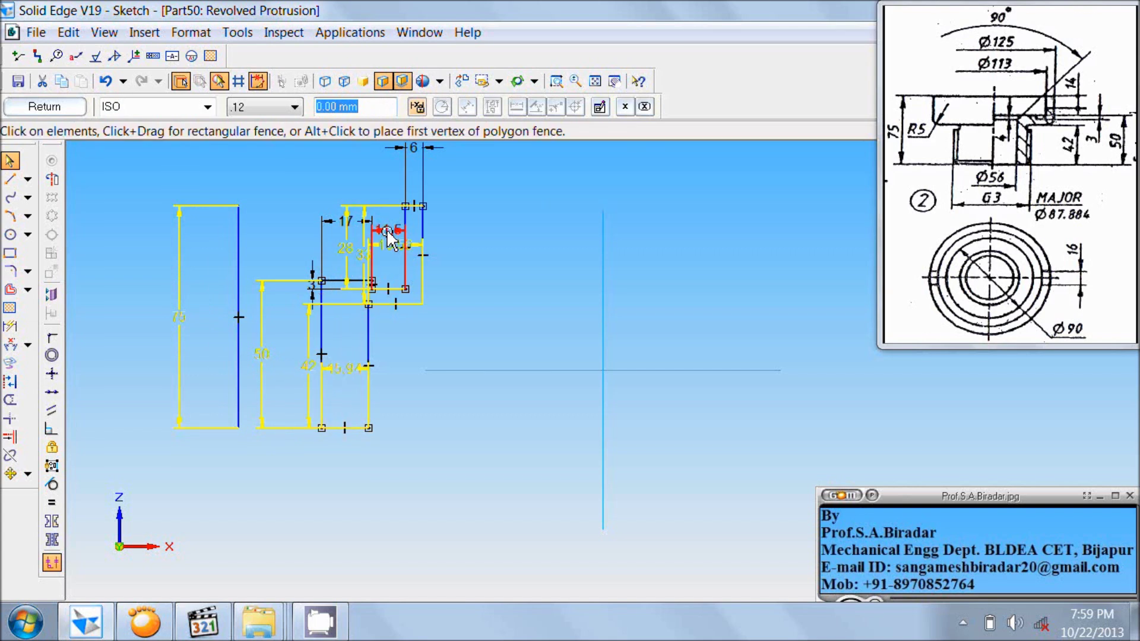
pyautogui.keyDown('ctrl'); pyautogui.click(408, 188); pyautogui.keyUp('ctrl')
pyautogui.press('Delete')
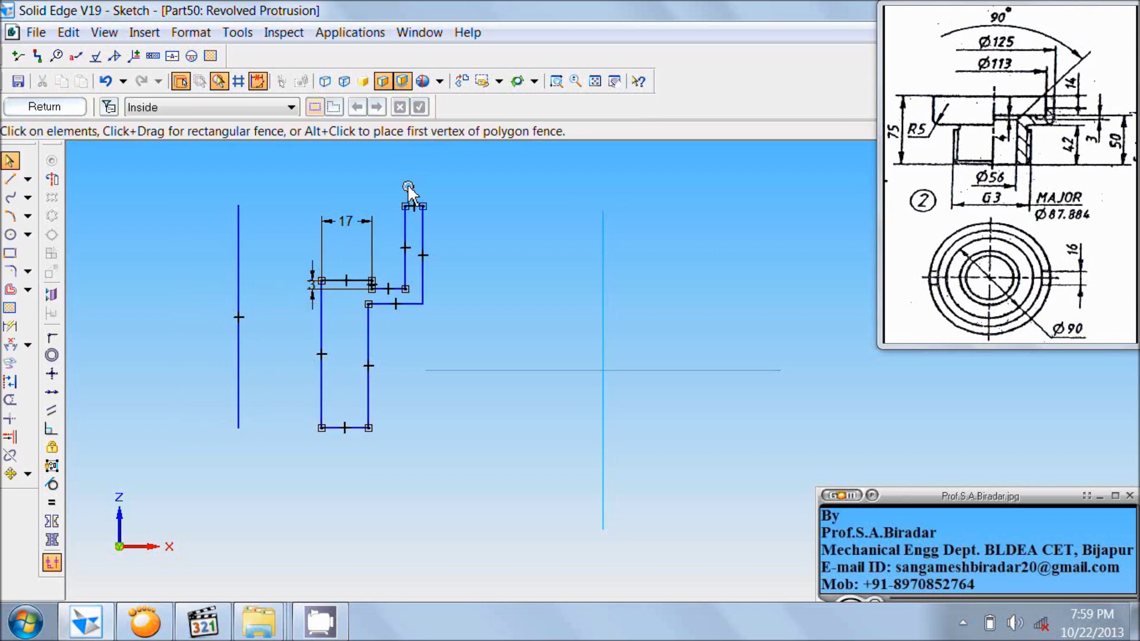
pyautogui.click(364, 221)
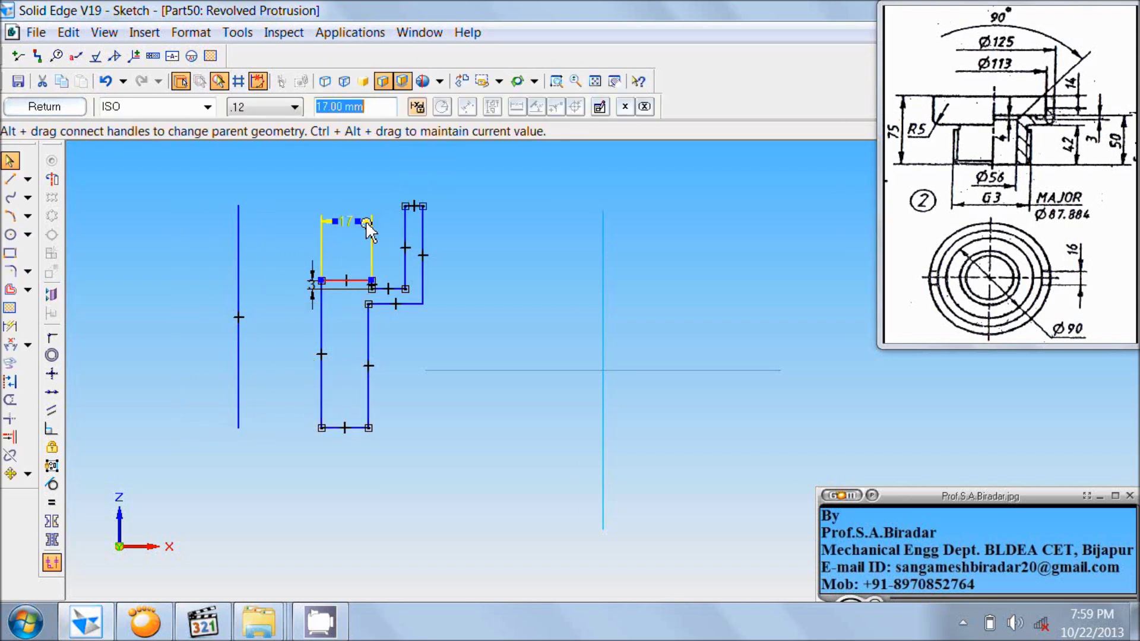
pyautogui.press('Delete')
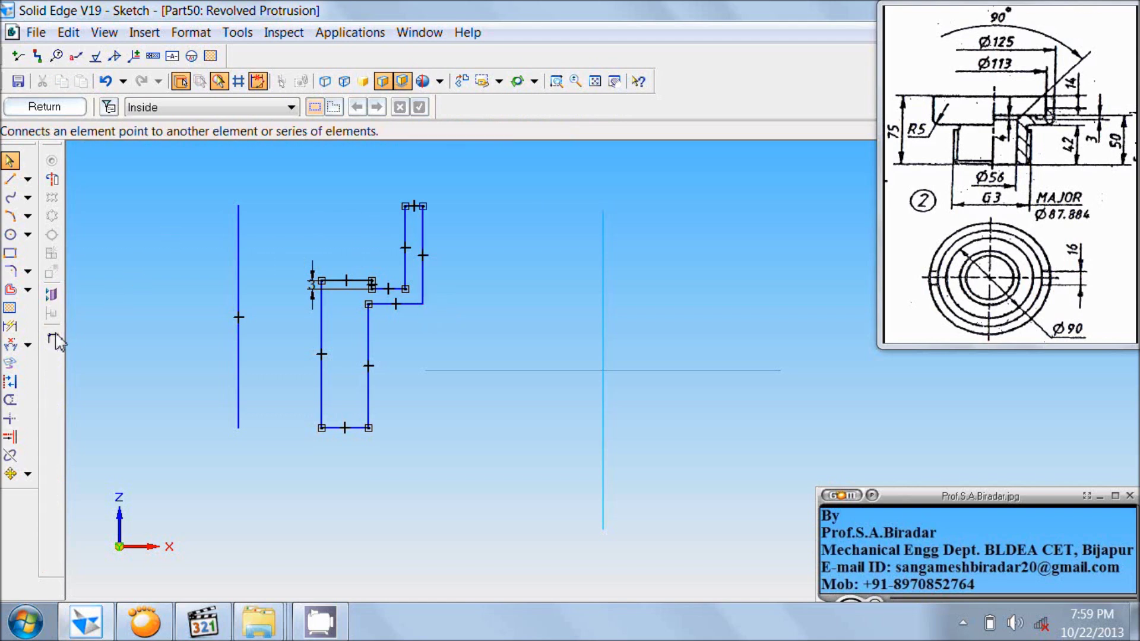
# Connect the lower end of the outer vertical line to the outer end of the flange's bottom line
pyautogui.click(52, 337)
pyautogui.click(424, 304)
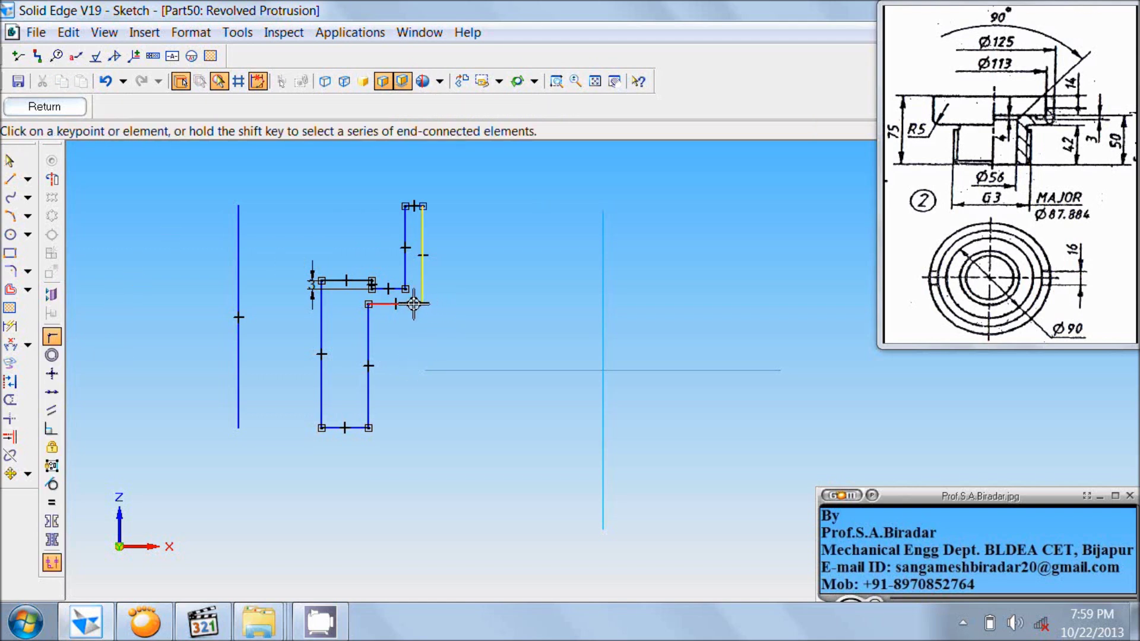
pyautogui.click(425, 306)
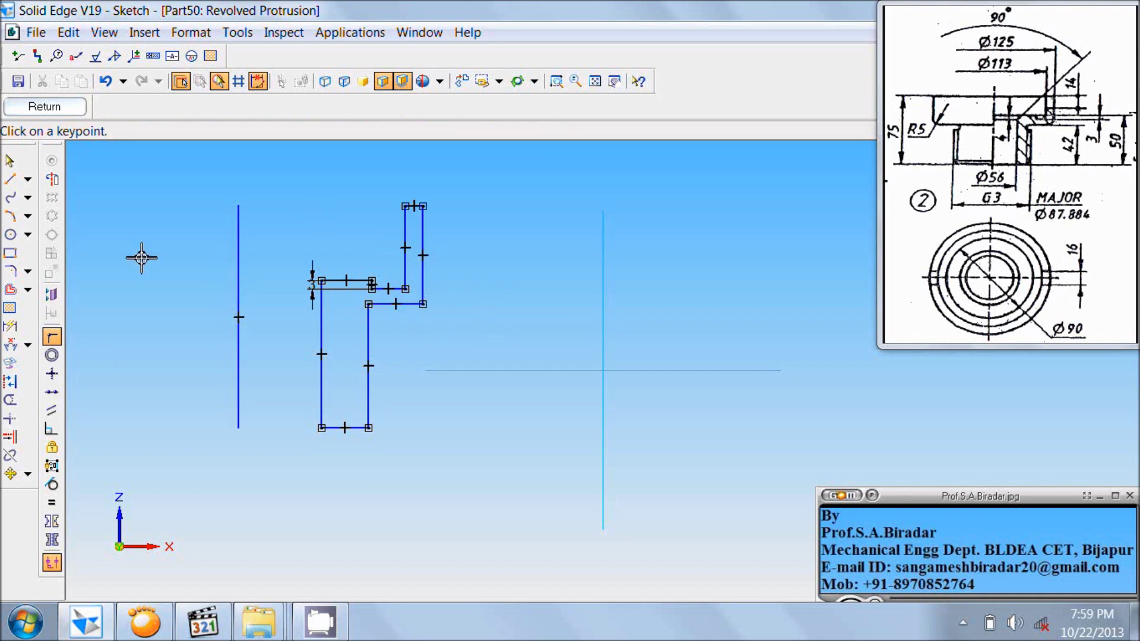
# Set the isolated vertical line beside the profile as the axis of revolution and close the sketch
pyautogui.click(52, 179)
pyautogui.click(238, 224)
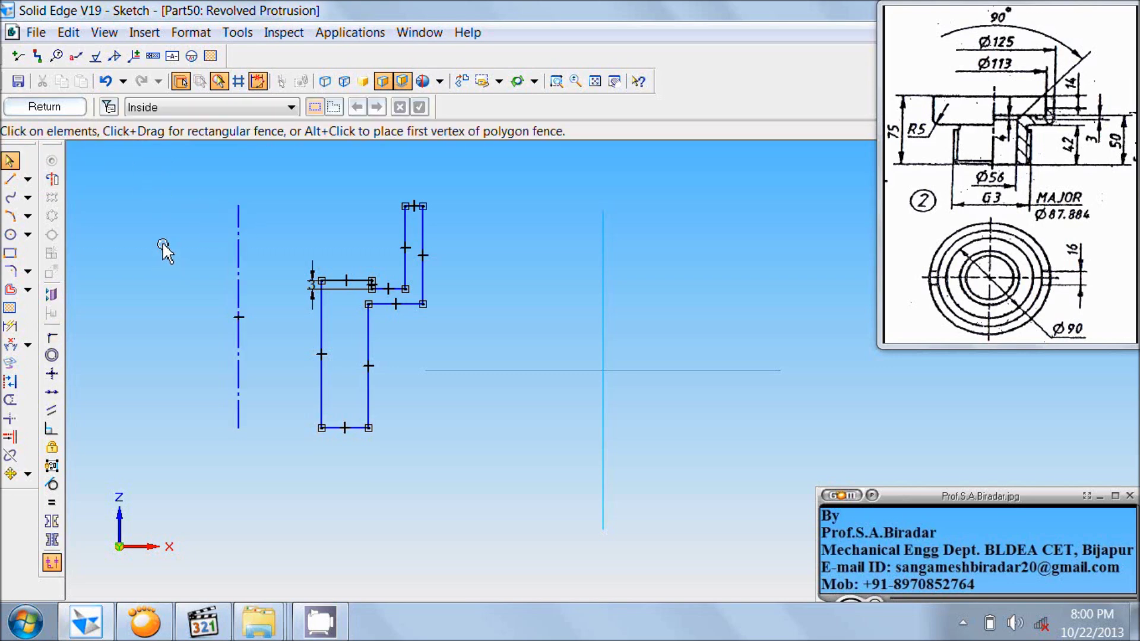
pyautogui.click(68, 108)
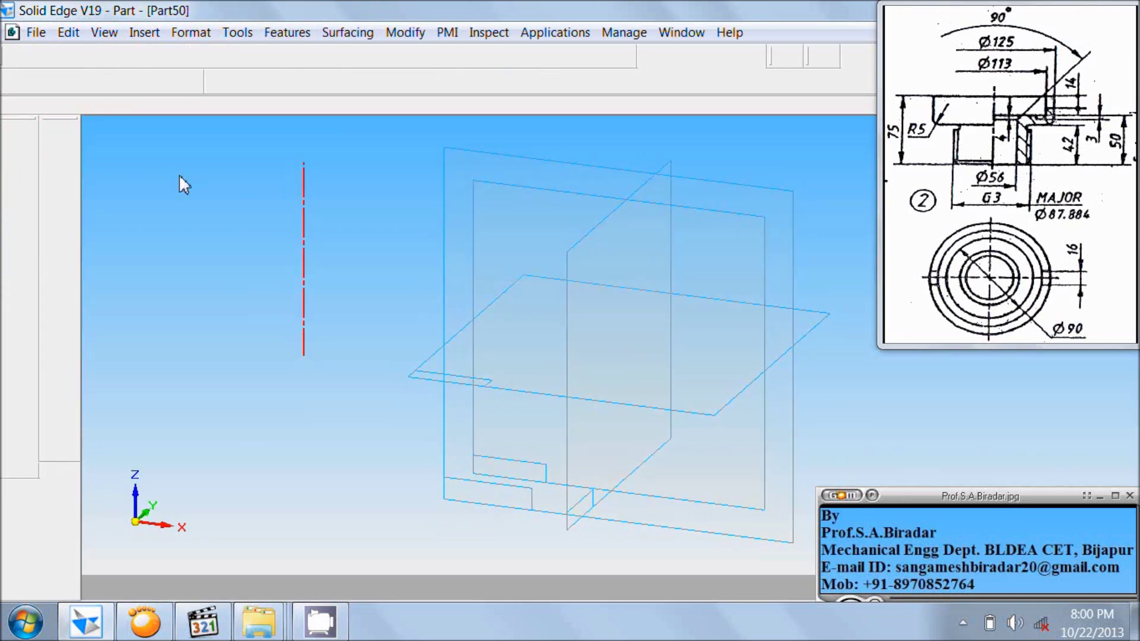
# Revolve the profile through 360° and finish the protrusion
pyautogui.click(427, 81)
pyautogui.click(354, 113)
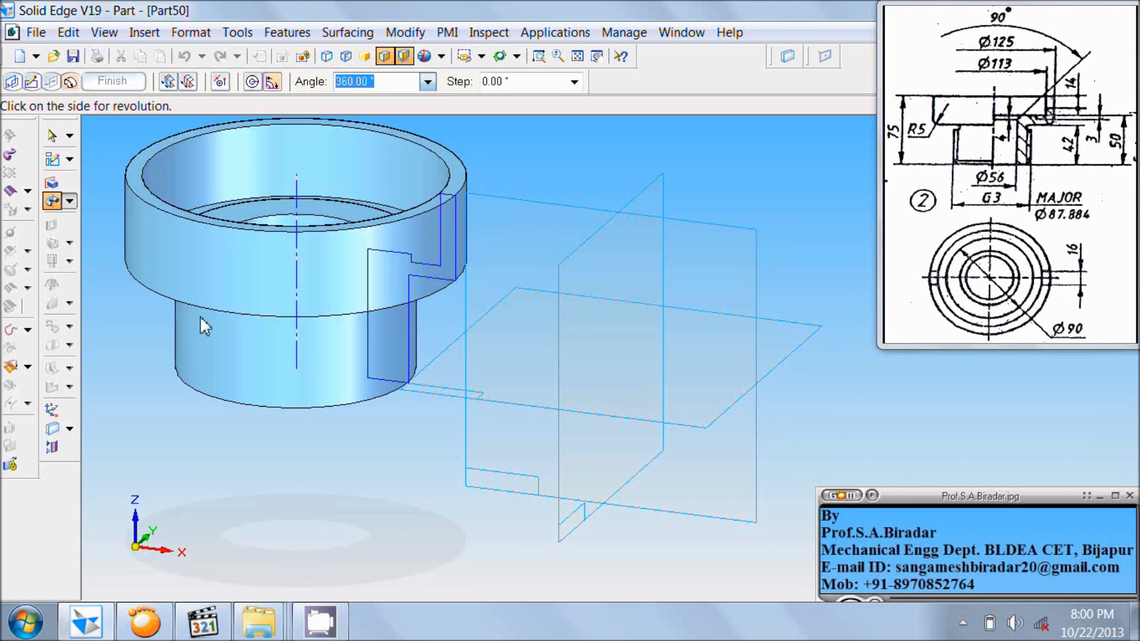
pyautogui.click(134, 310)
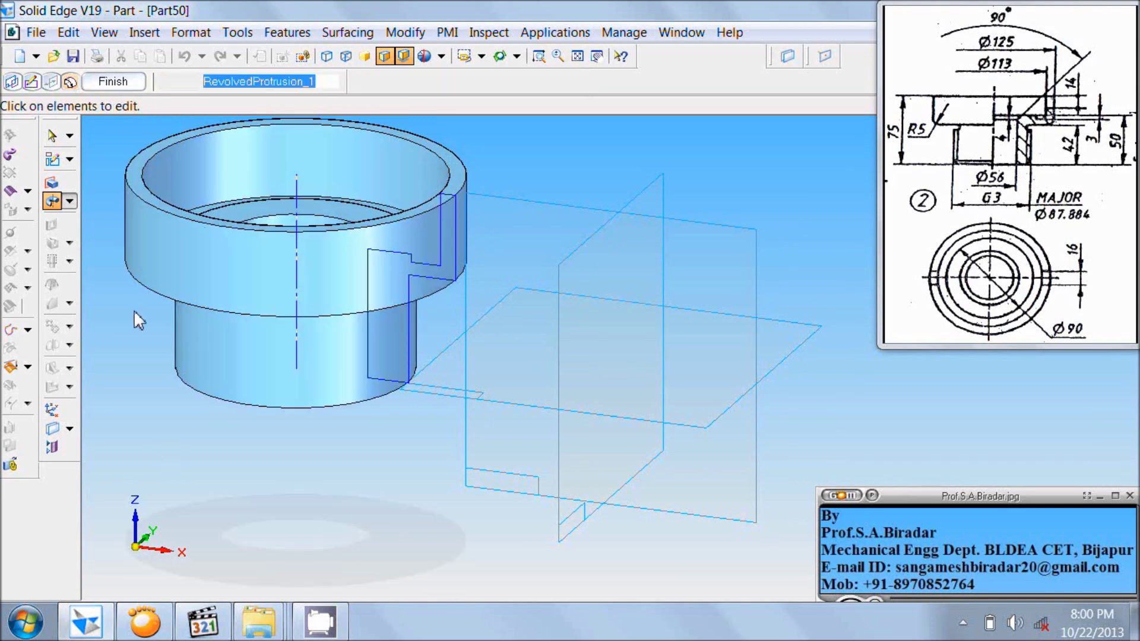
pyautogui.click(127, 84)
# Chamfer the upper edge of the central bore with a 4 mm setback
pyautogui.click(576, 58)
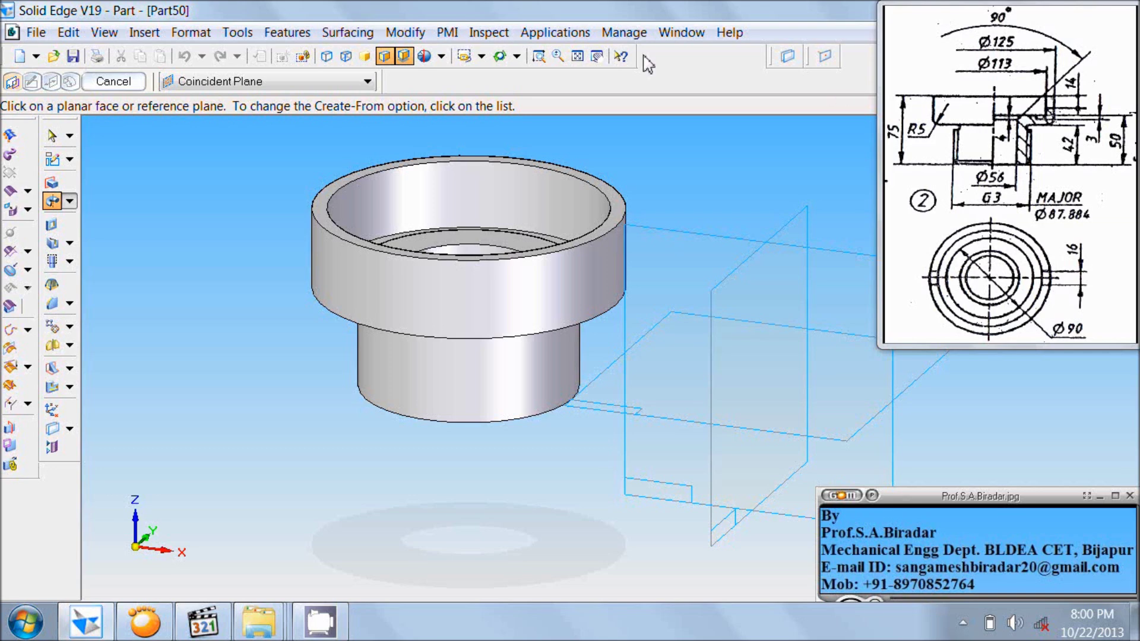
pyautogui.click(500, 57)
pyautogui.moveTo(616, 148); pyautogui.dragTo(639, 183)
pyautogui.press('Escape')
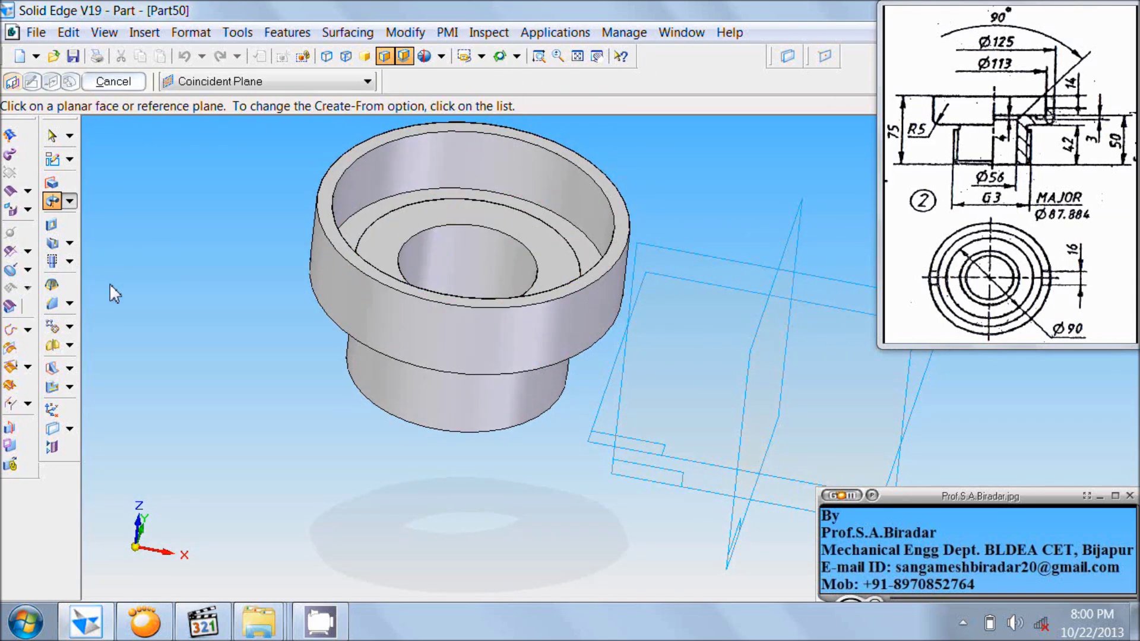
pyautogui.click(70, 303)
pyautogui.click(126, 327)
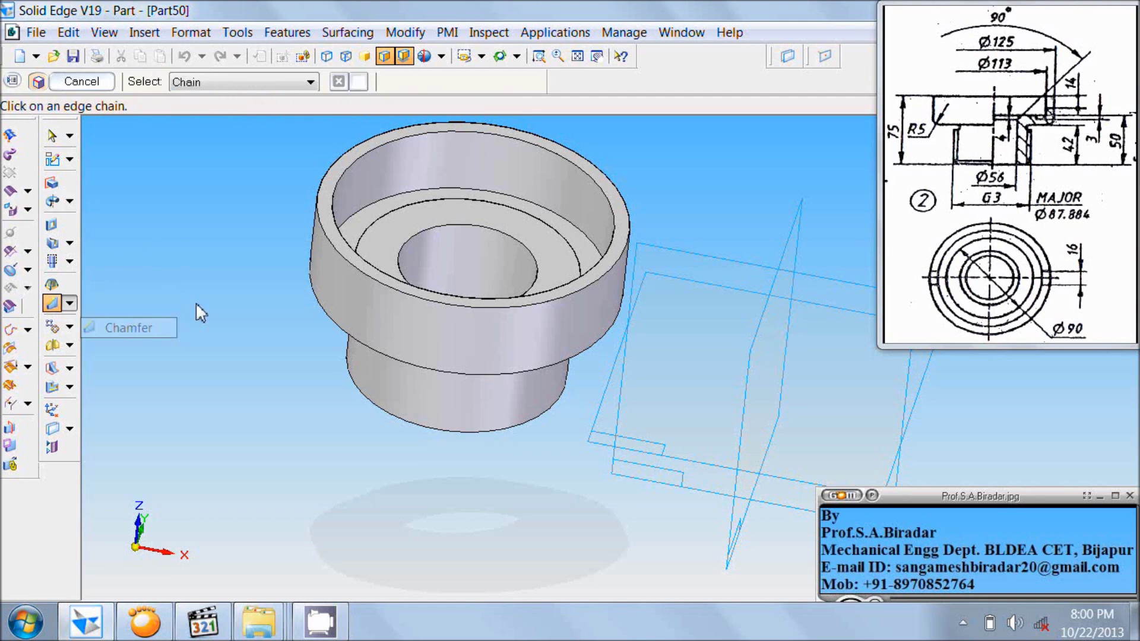
pyautogui.click(446, 226)
pyautogui.click(467, 85)
pyautogui.write('4')
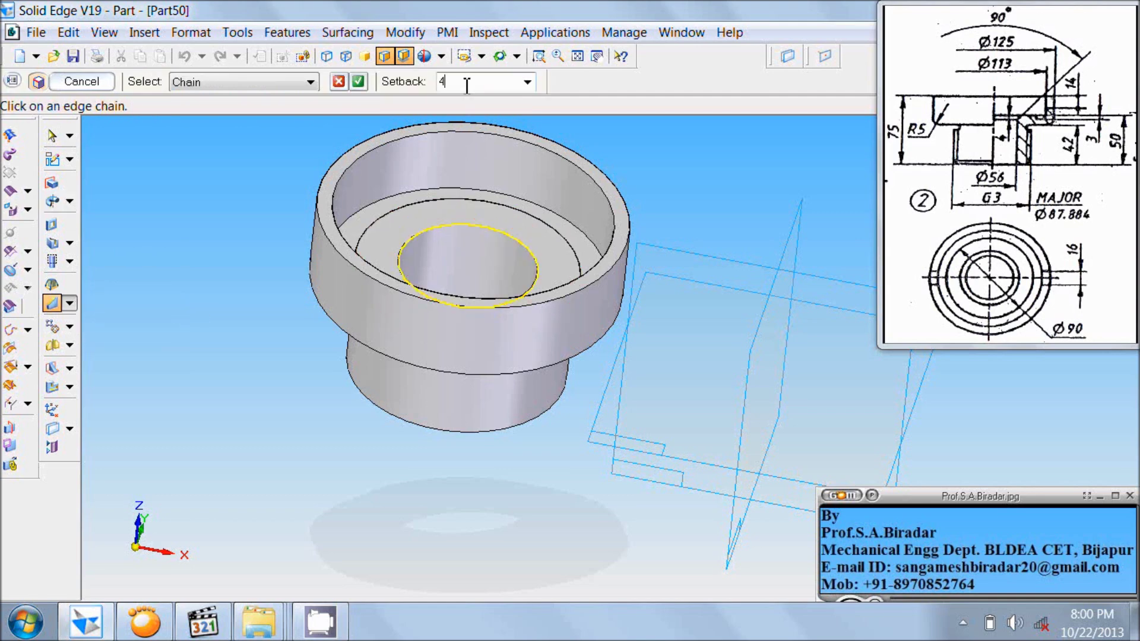
pyautogui.press('Return')
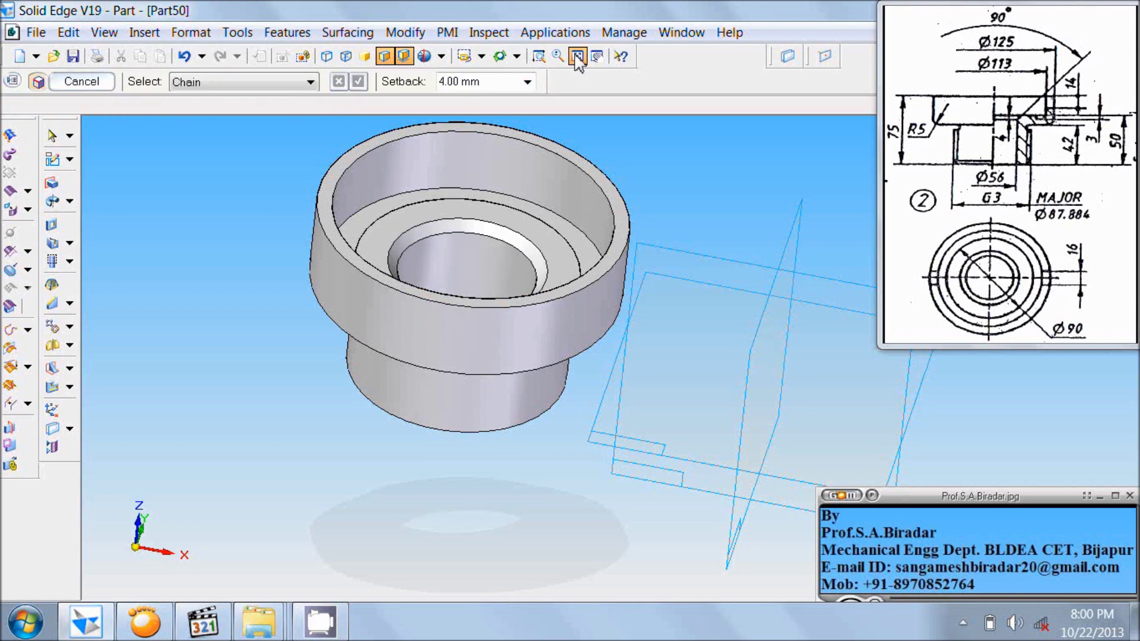
# Add a G3 thread to the lower outer cylinder, starting from its bottom end and running to the cylinder extent
pyautogui.scroll(-2, 625, 379)
pyautogui.click(499, 56)
pyautogui.moveTo(307, 217); pyautogui.dragTo(248, 286)
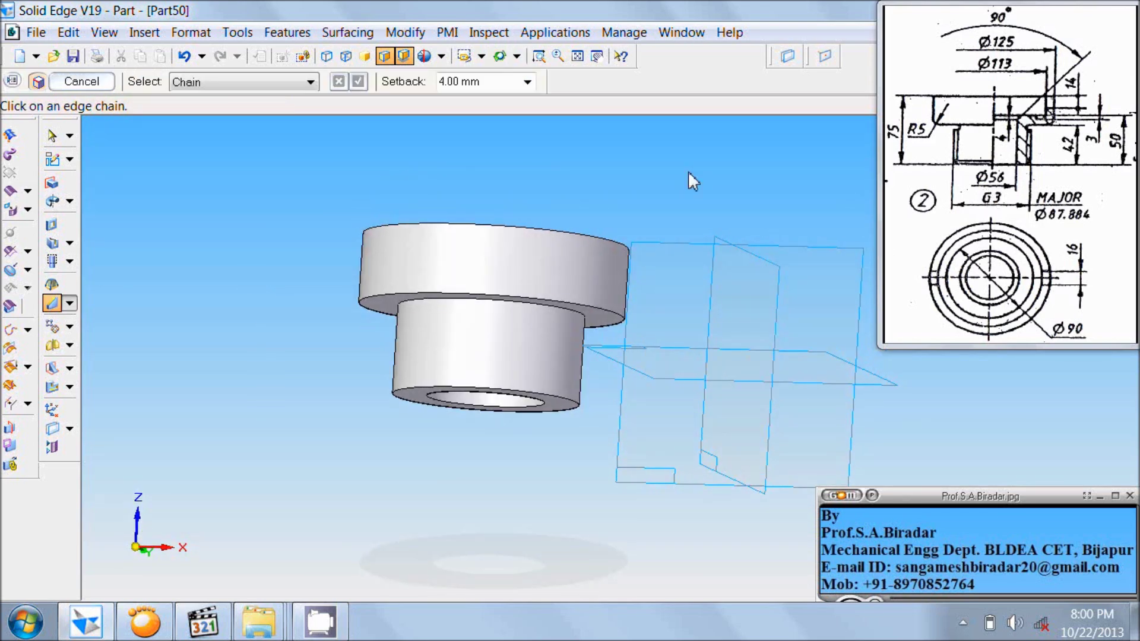
pyautogui.click(53, 262)
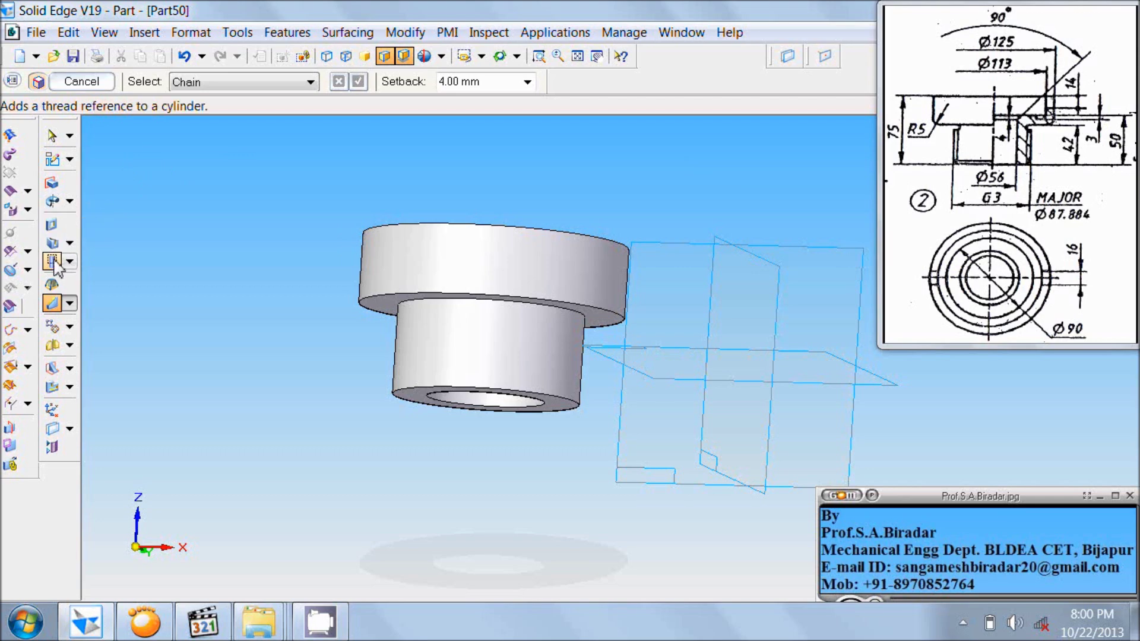
pyautogui.click(690, 252)
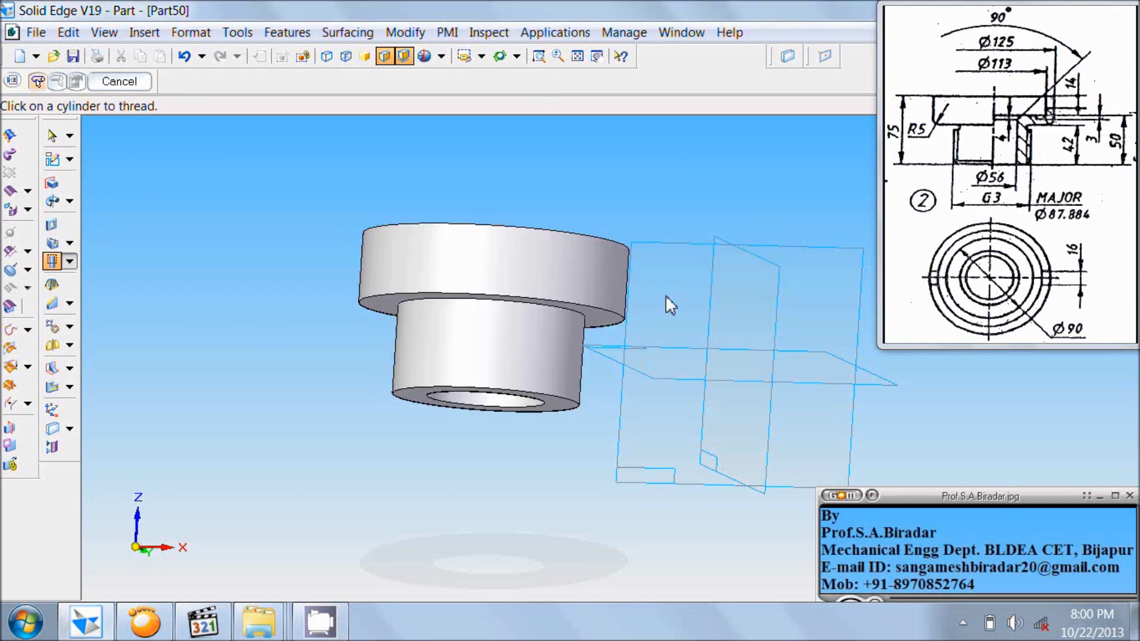
pyautogui.click(531, 340)
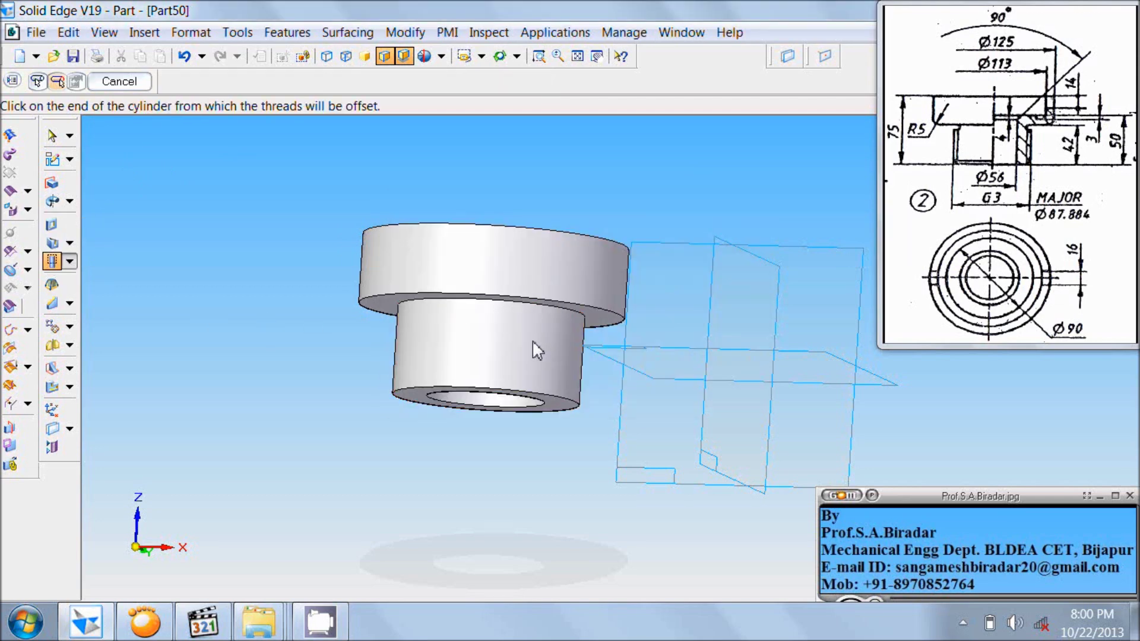
pyautogui.click(439, 387)
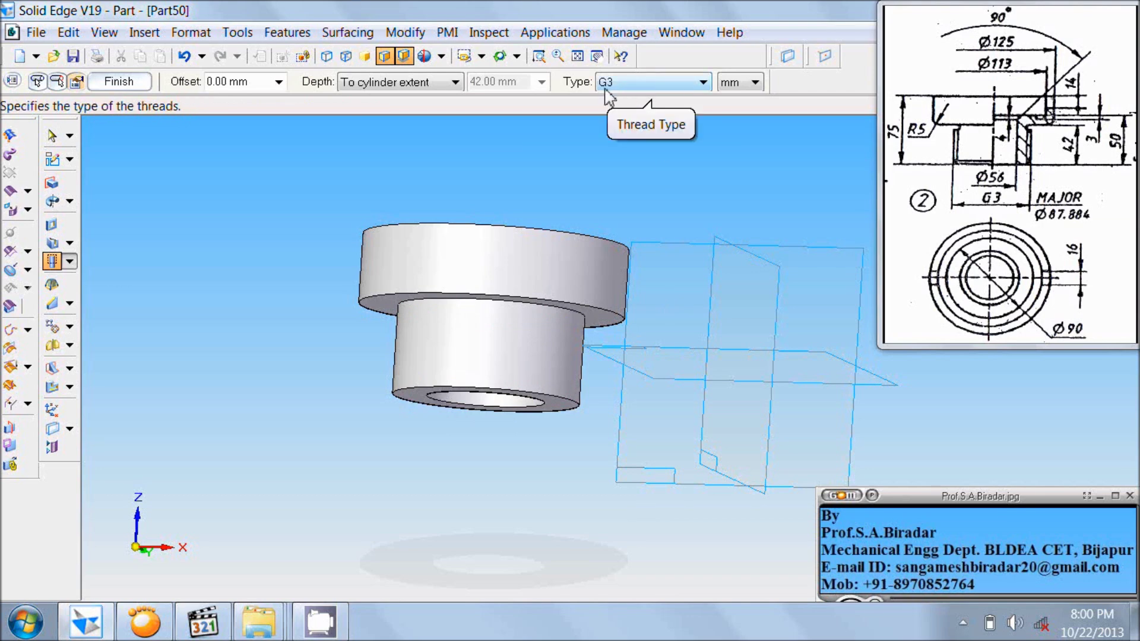
pyautogui.click(119, 81)
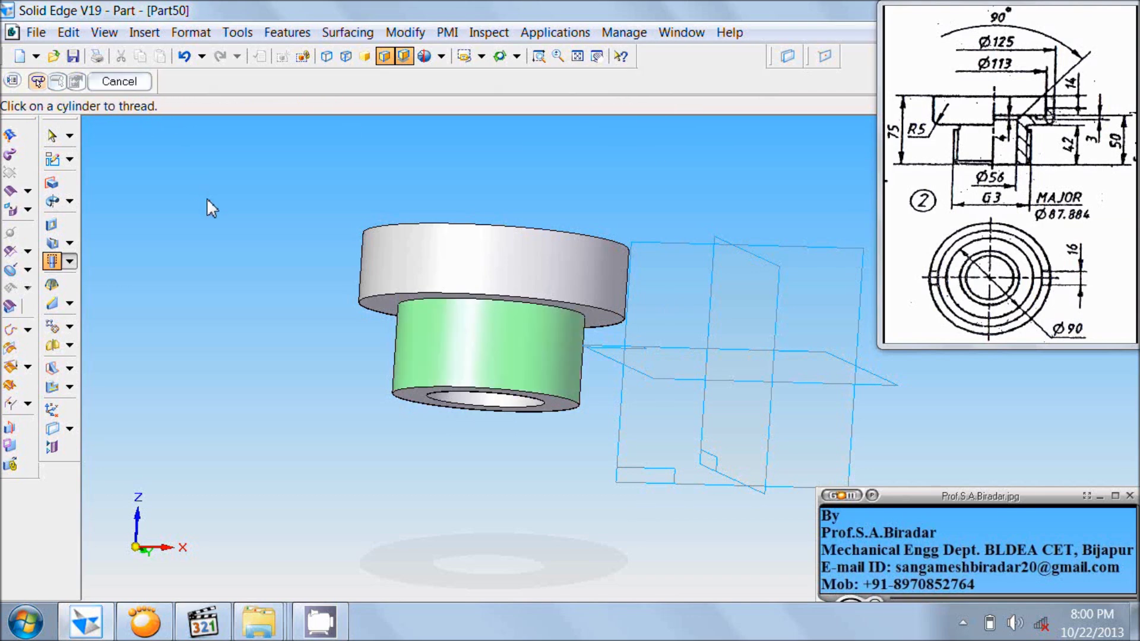
# Chamfer the bottom outer edge of the threaded cylinder with a 1 mm setback
pyautogui.click(499, 55)
pyautogui.moveTo(522, 142); pyautogui.dragTo(538, 155)
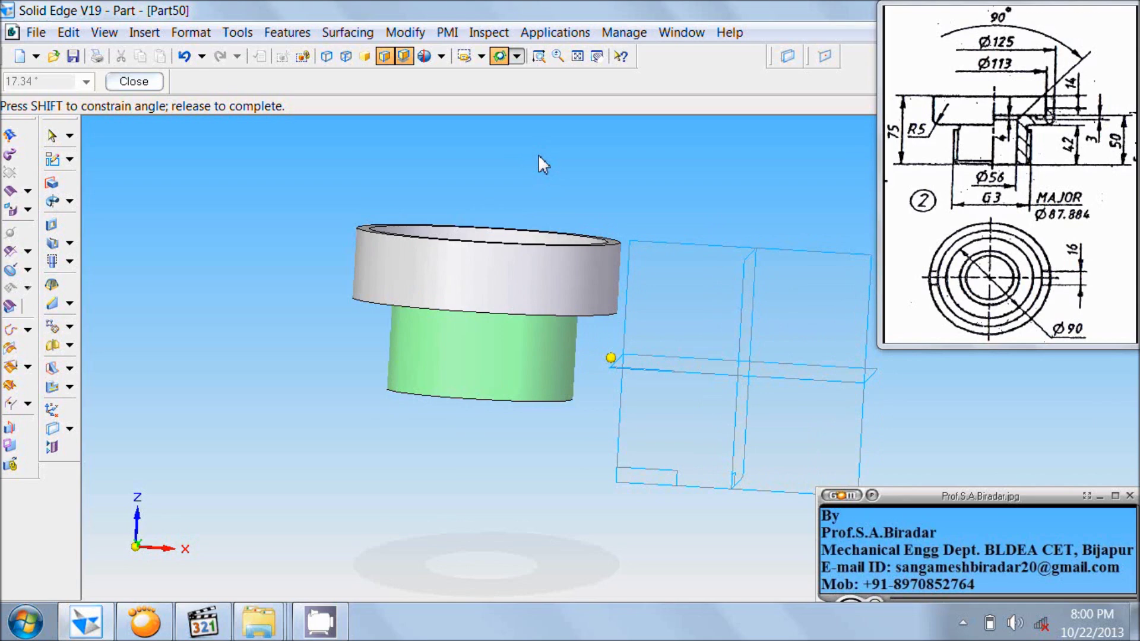
pyautogui.click(51, 303)
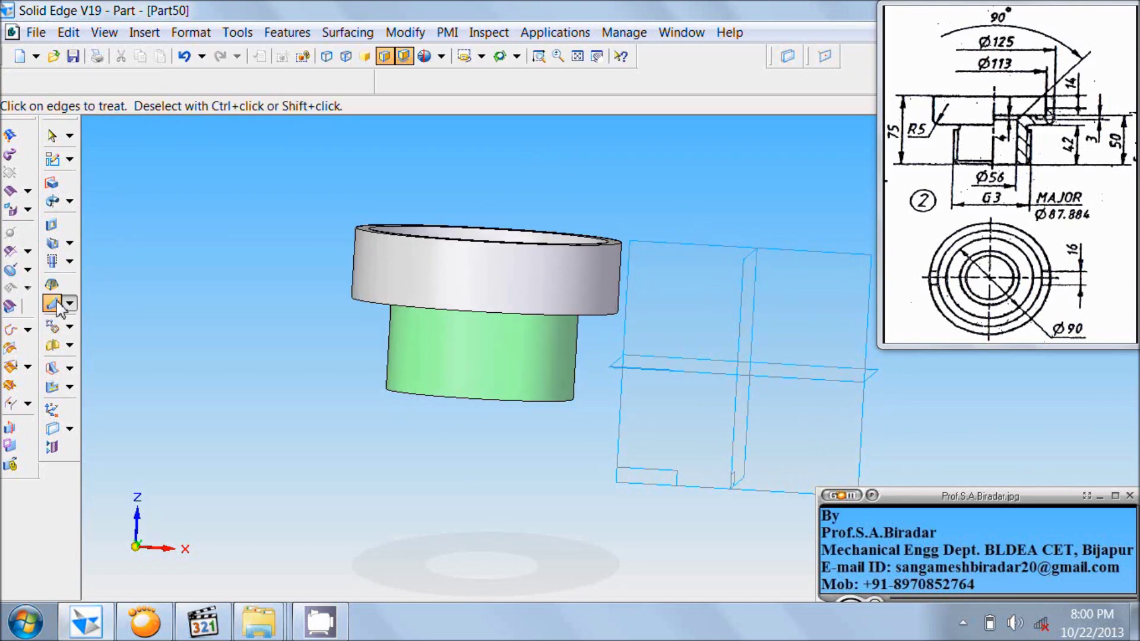
pyautogui.click(394, 390)
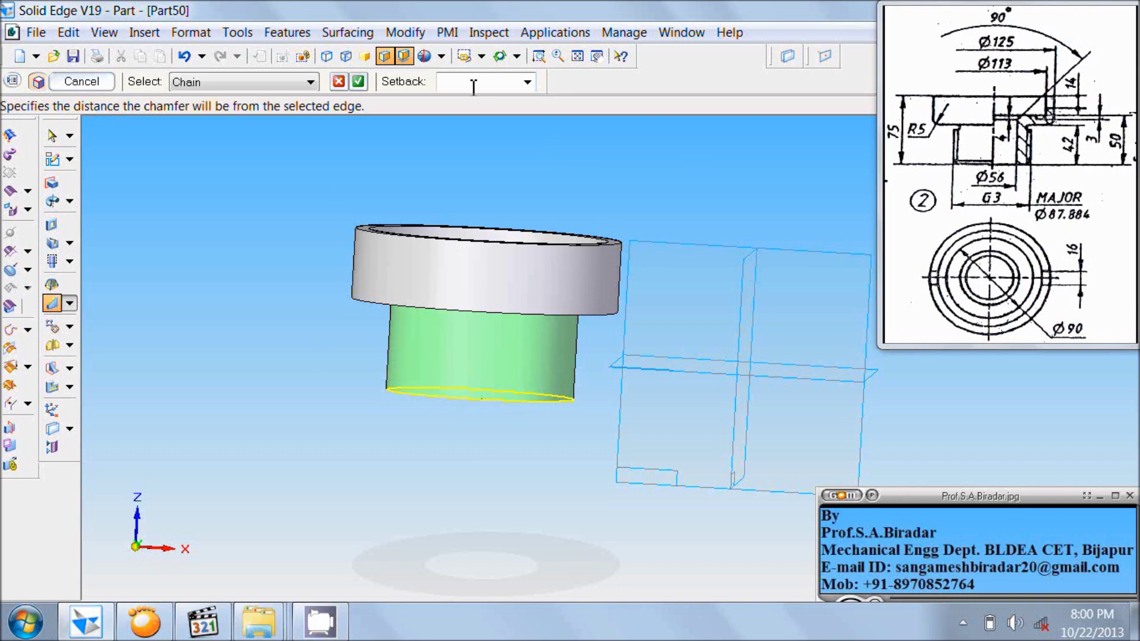
pyautogui.write('1')
pyautogui.press('Return')
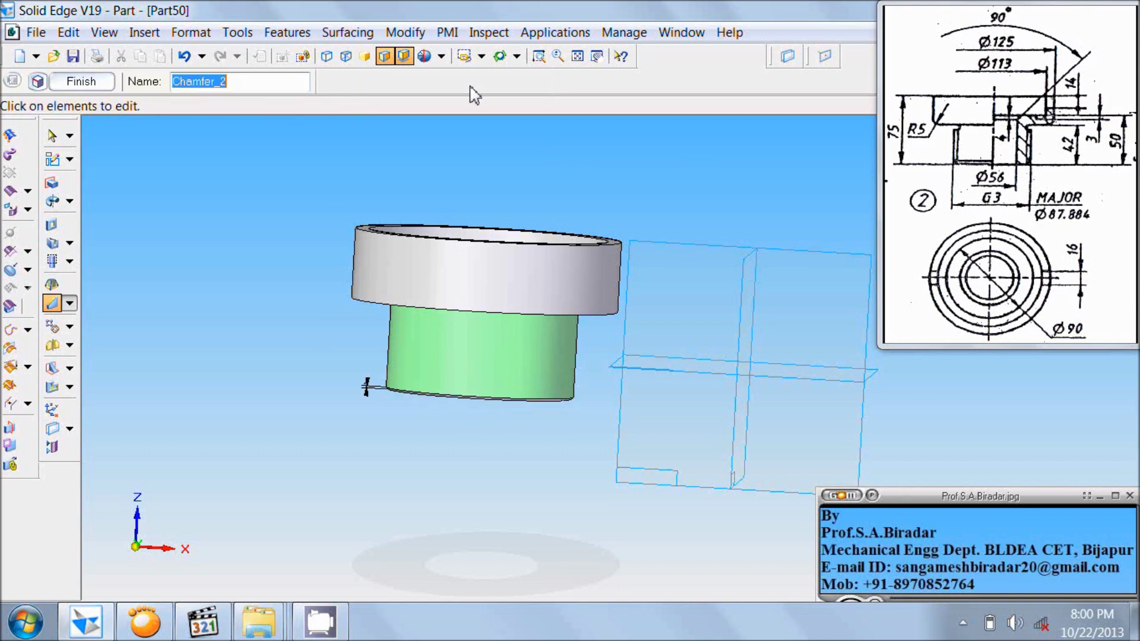
# Round the lower outer edge of the ring's flange with a 5 mm radius
pyautogui.click(577, 56)
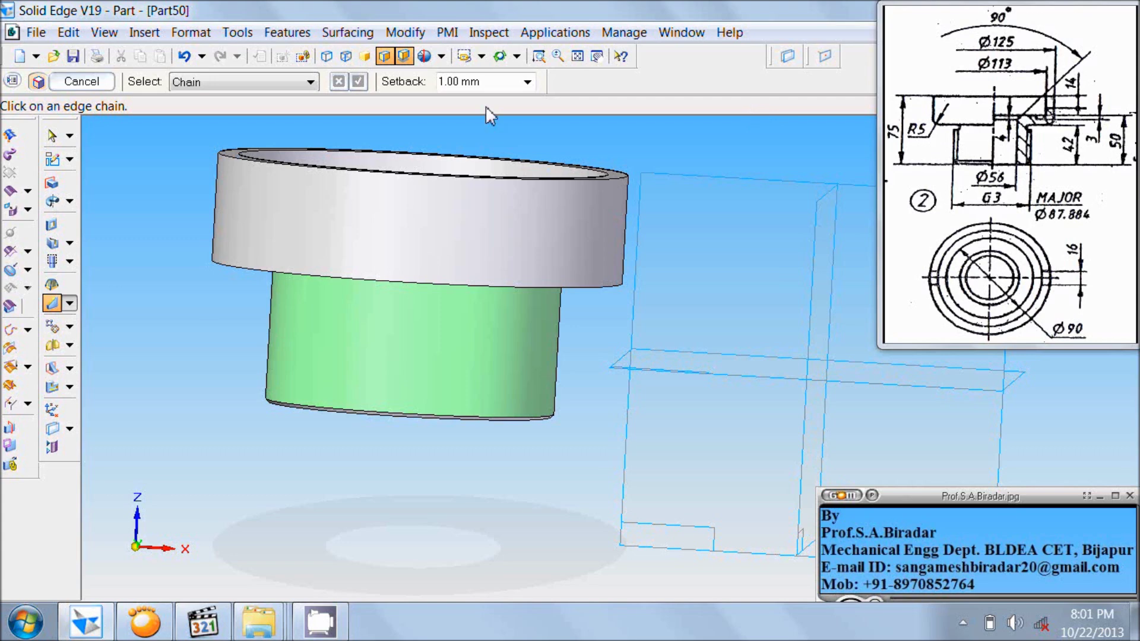
pyautogui.click(69, 303)
pyautogui.click(120, 305)
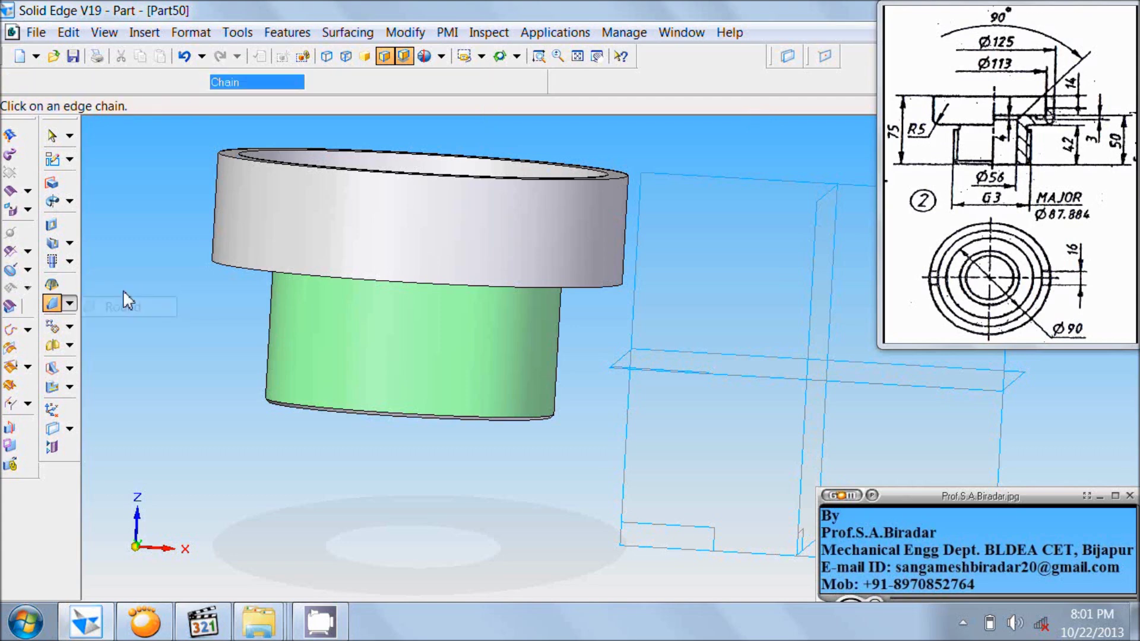
pyautogui.click(217, 265)
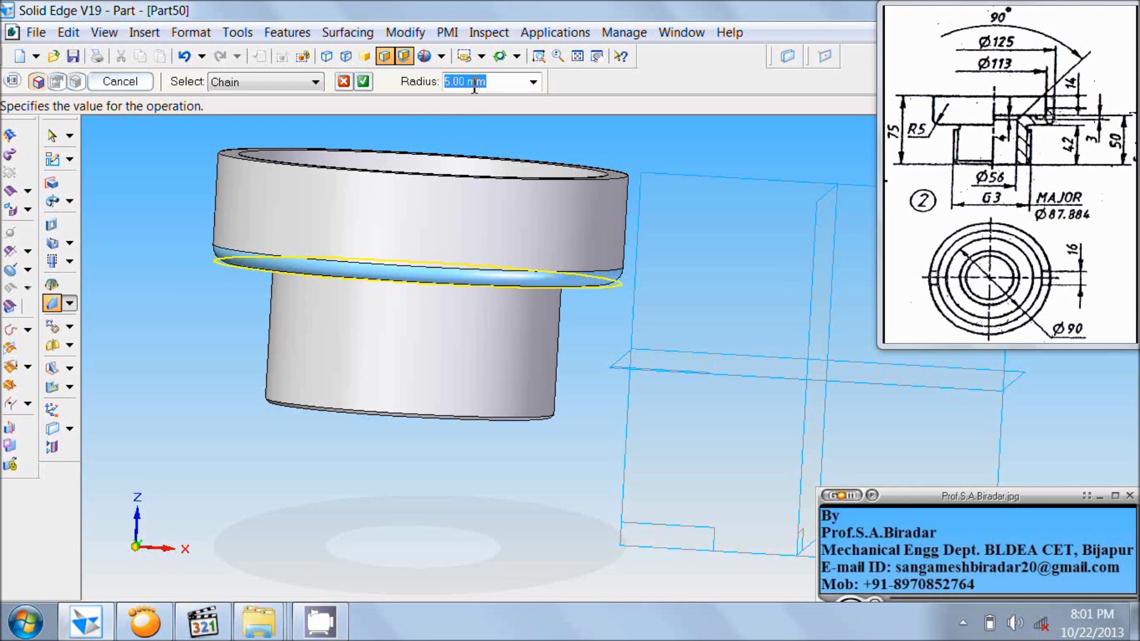
pyautogui.write('5')
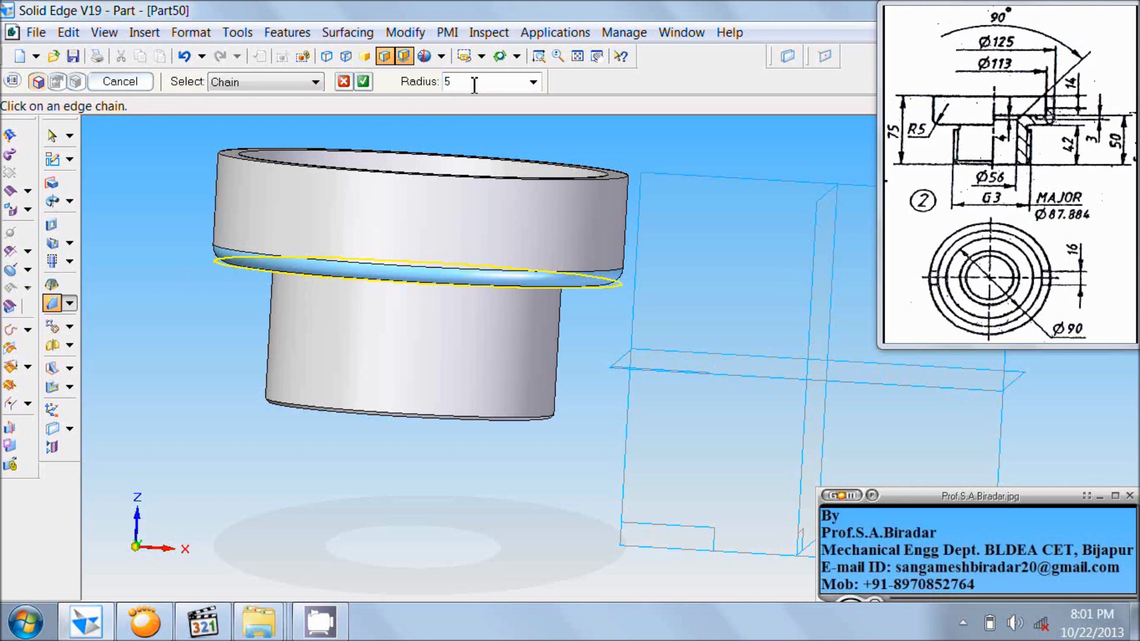
pyautogui.press('Return')
pyautogui.press('Return')
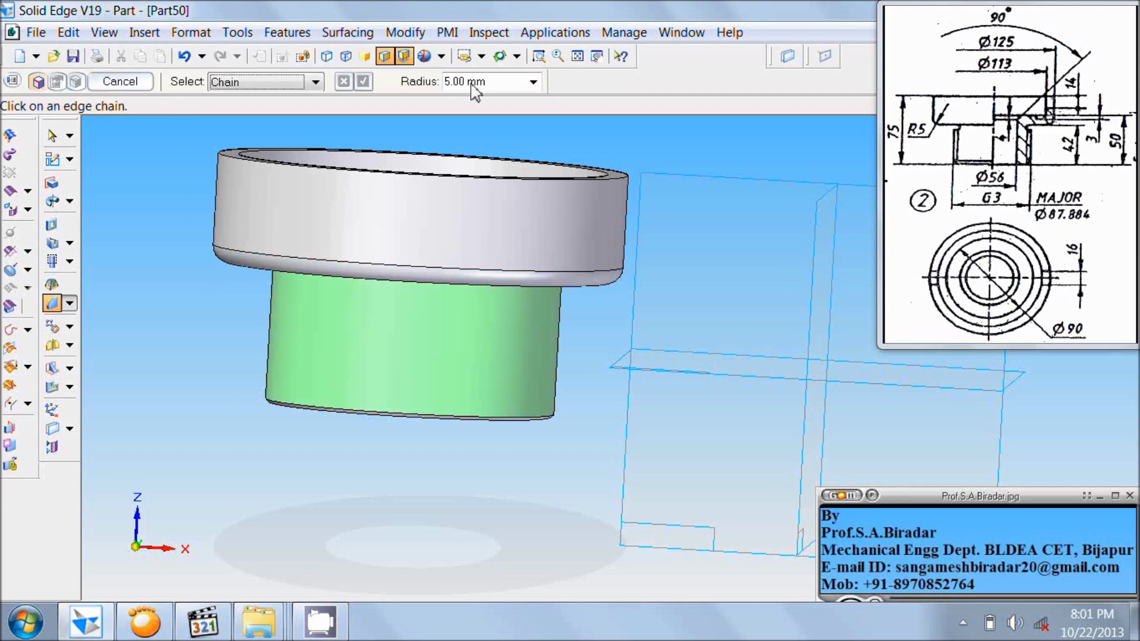
# In a cutout sketch on the flange's top face, draw a horizontal line about 184 mm long through the bore centre, extending past both sides
pyautogui.click(499, 55)
pyautogui.moveTo(644, 141); pyautogui.dragTo(653, 167)
pyautogui.click(576, 56)
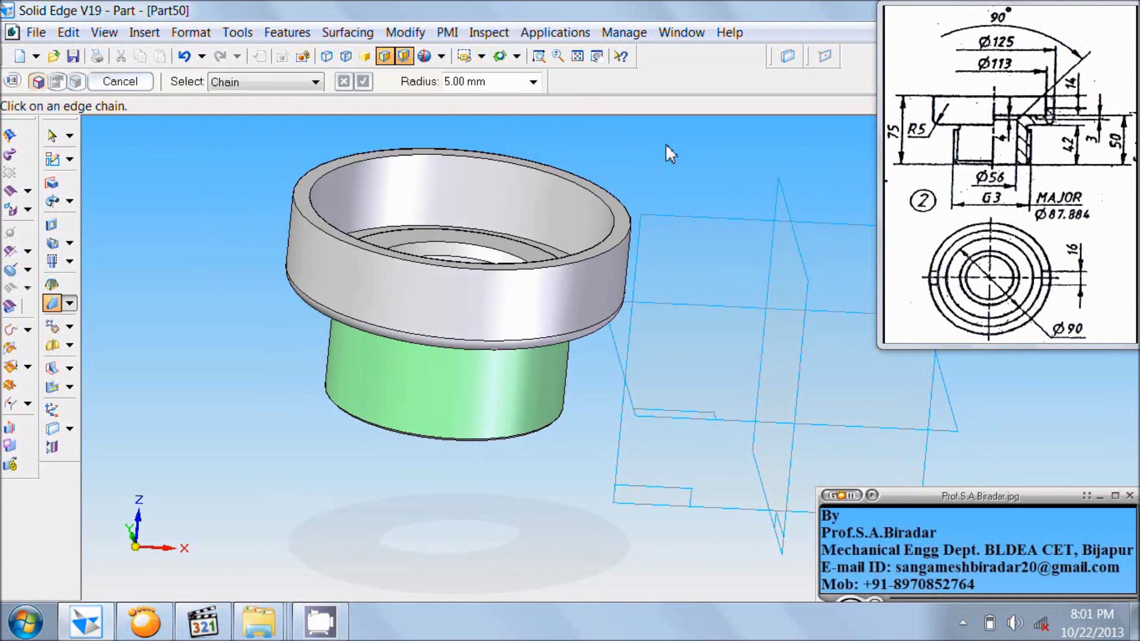
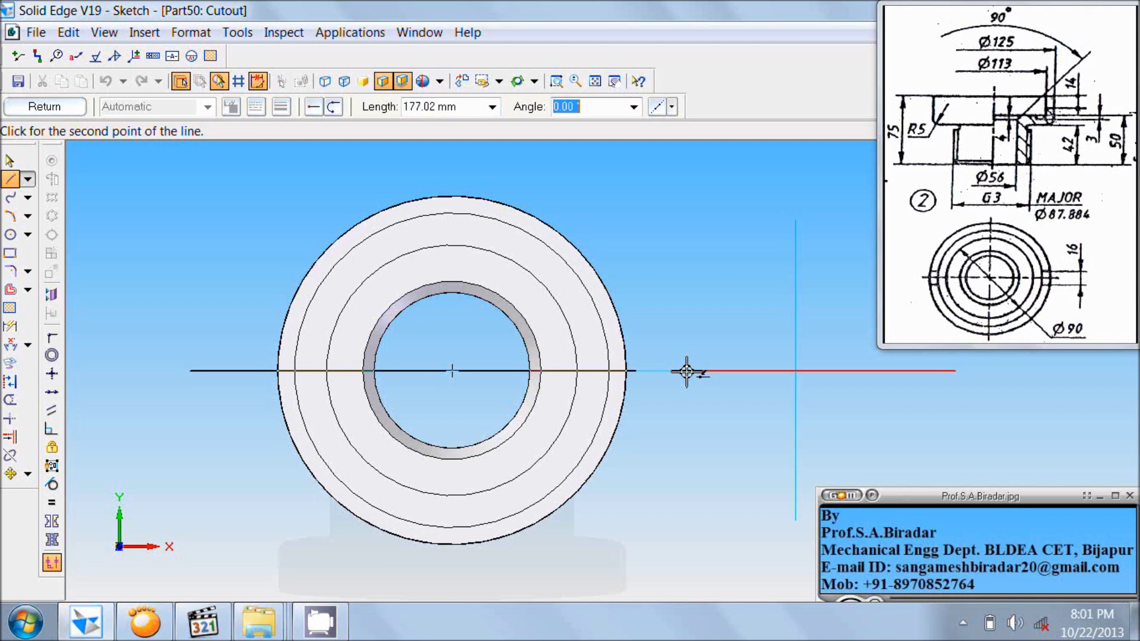
pyautogui.press('Tab')
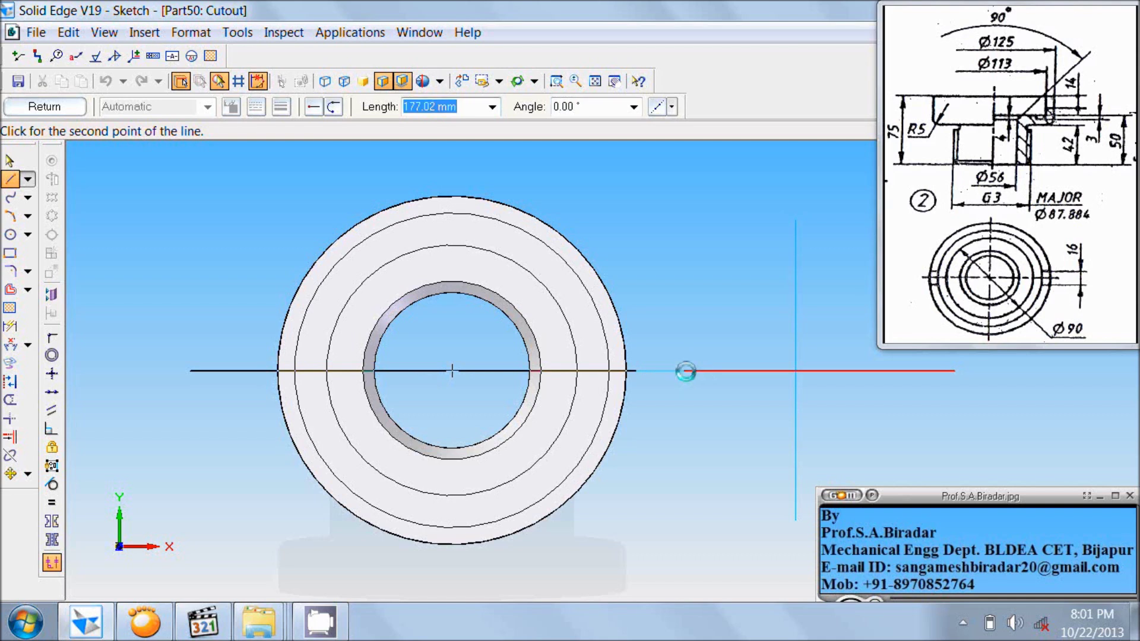
pyautogui.click(703, 372)
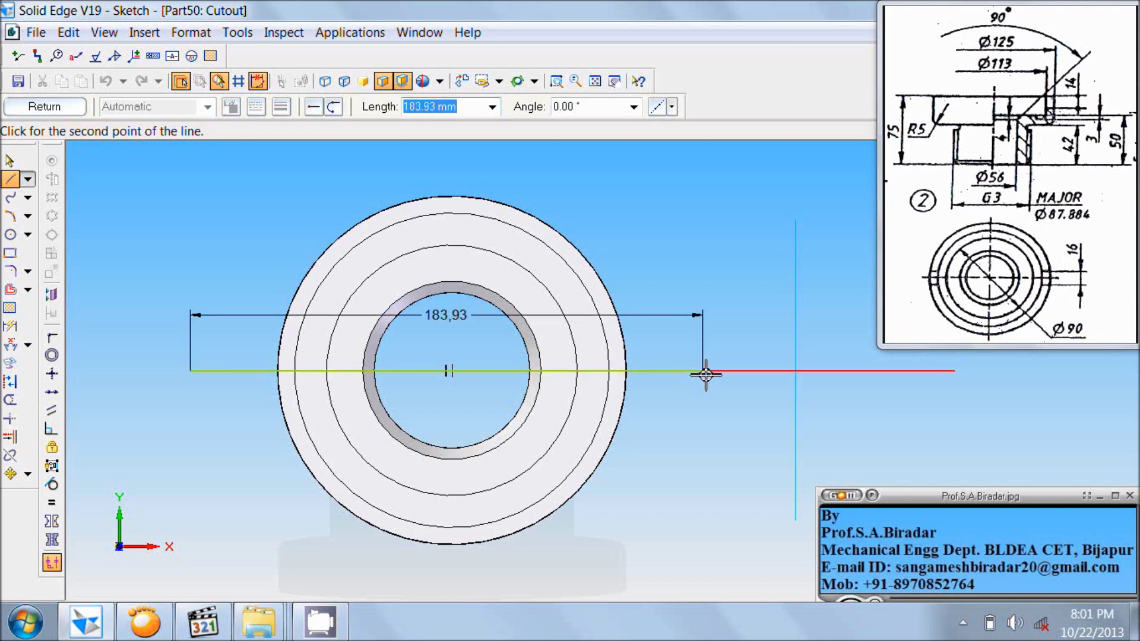
pyautogui.rightClick(724, 311)
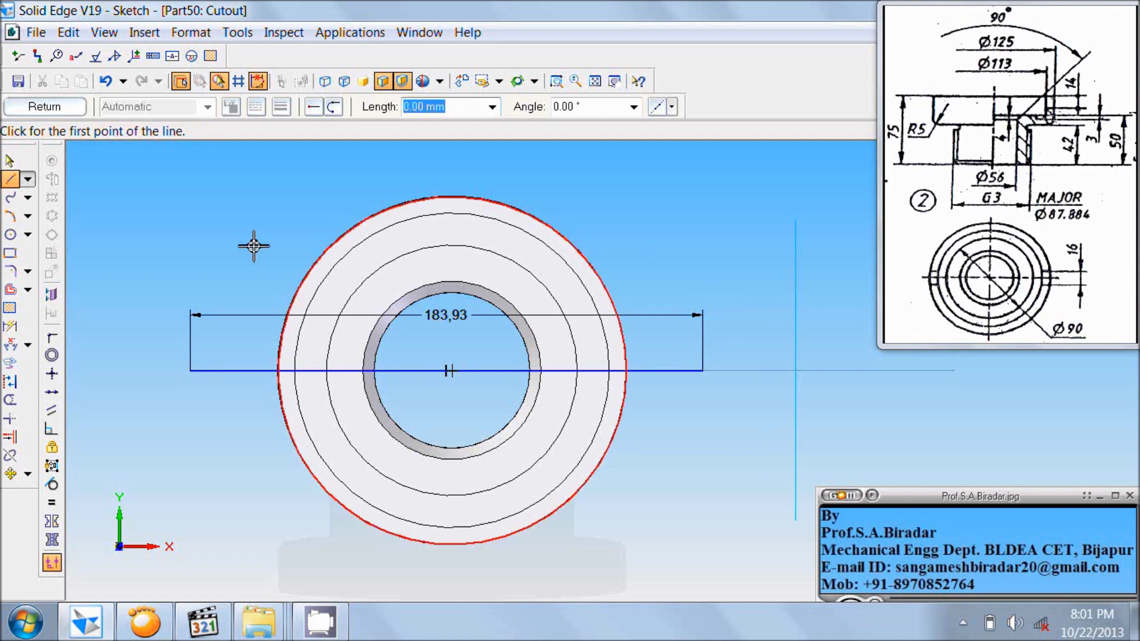
# Offset the horizontal centre line by 16/2 mm, once above and once below it
pyautogui.click(11, 289)
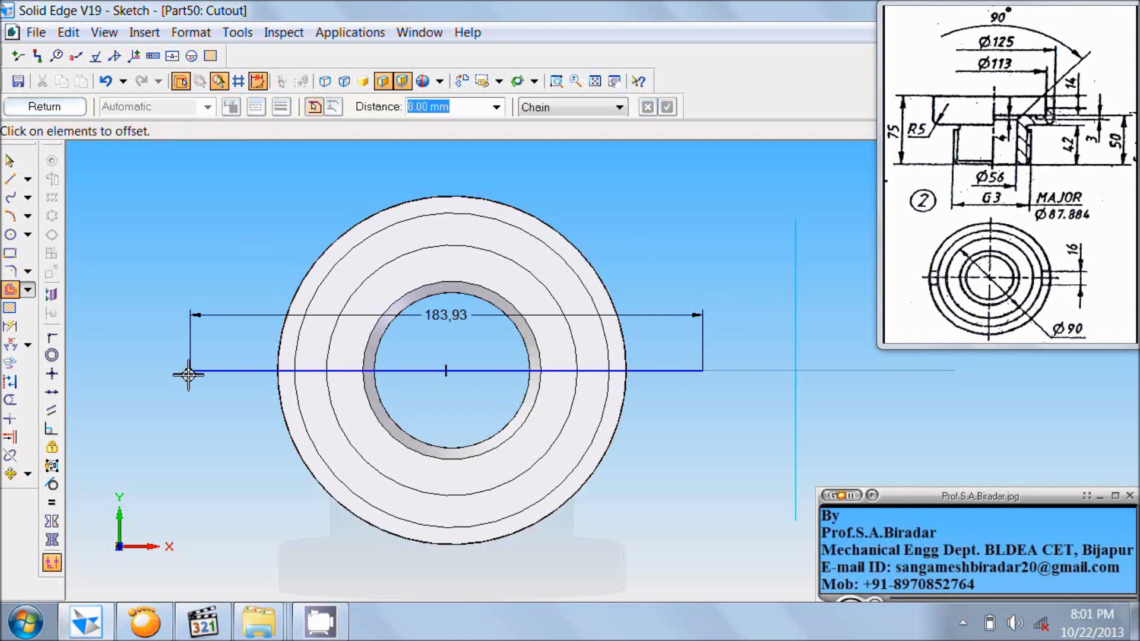
pyautogui.click(221, 372)
pyautogui.rightClick(226, 359)
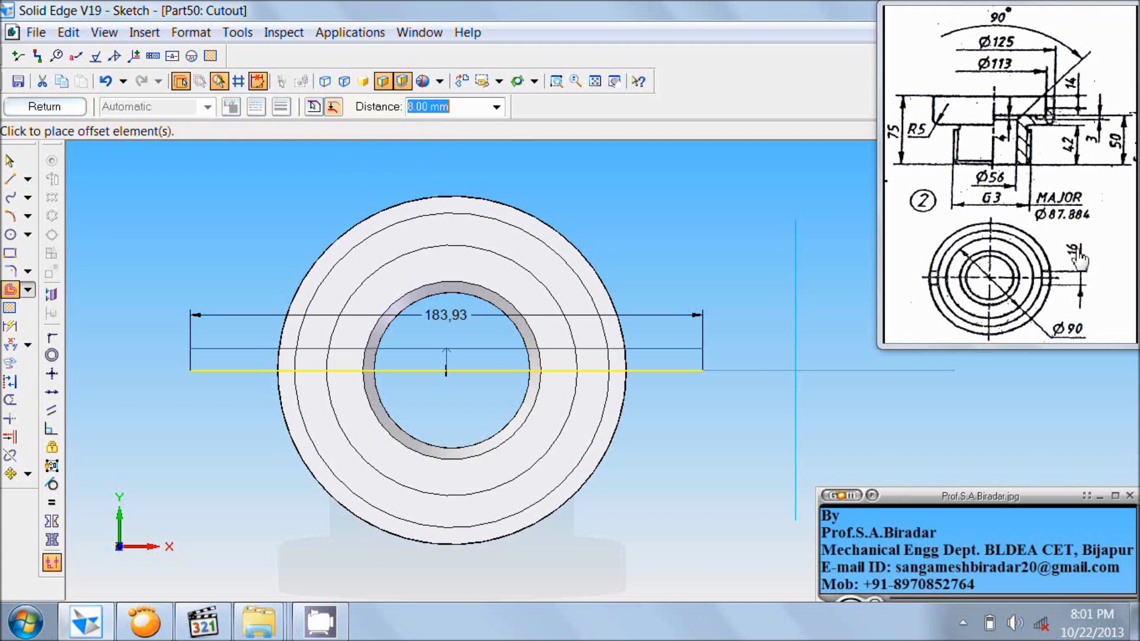
pyautogui.write('16')
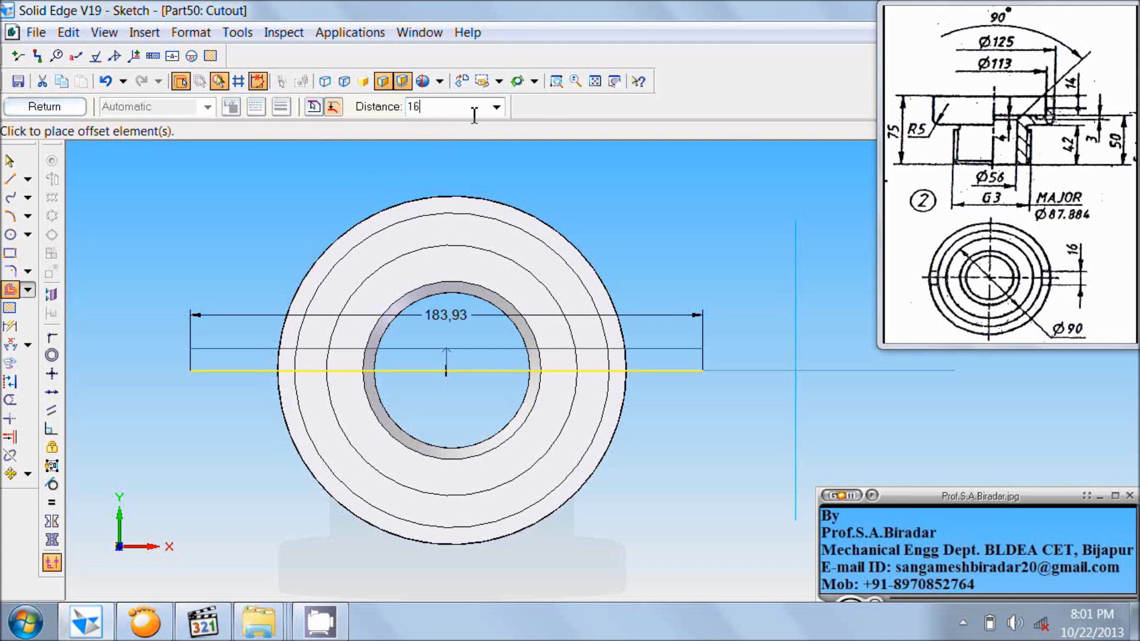
pyautogui.write('/2')
pyautogui.press('Return')
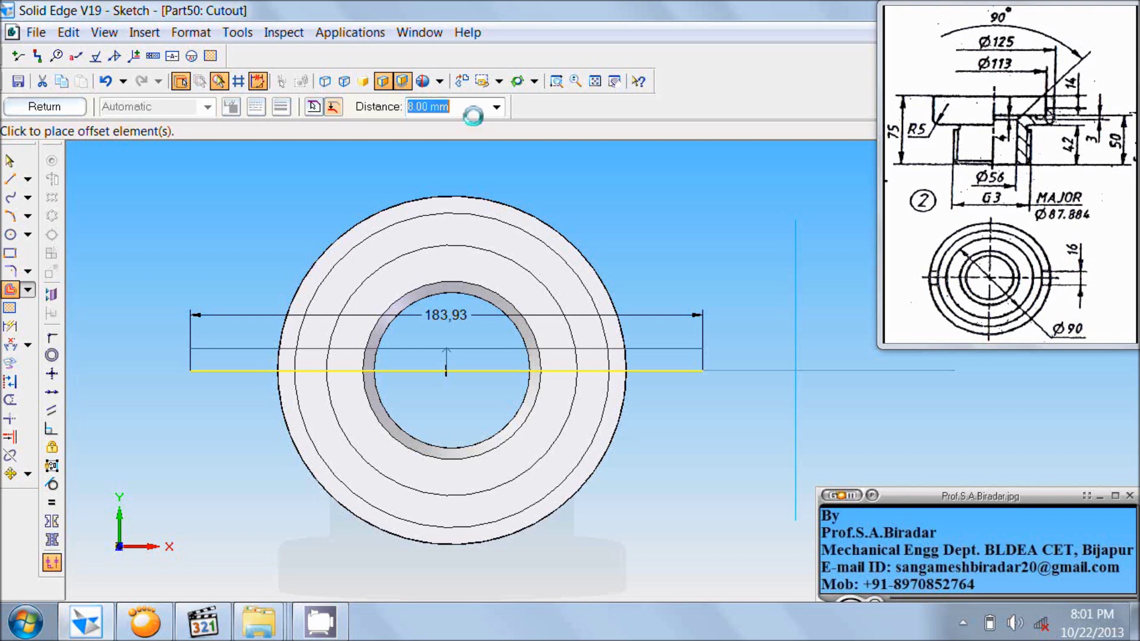
pyautogui.click(627, 251)
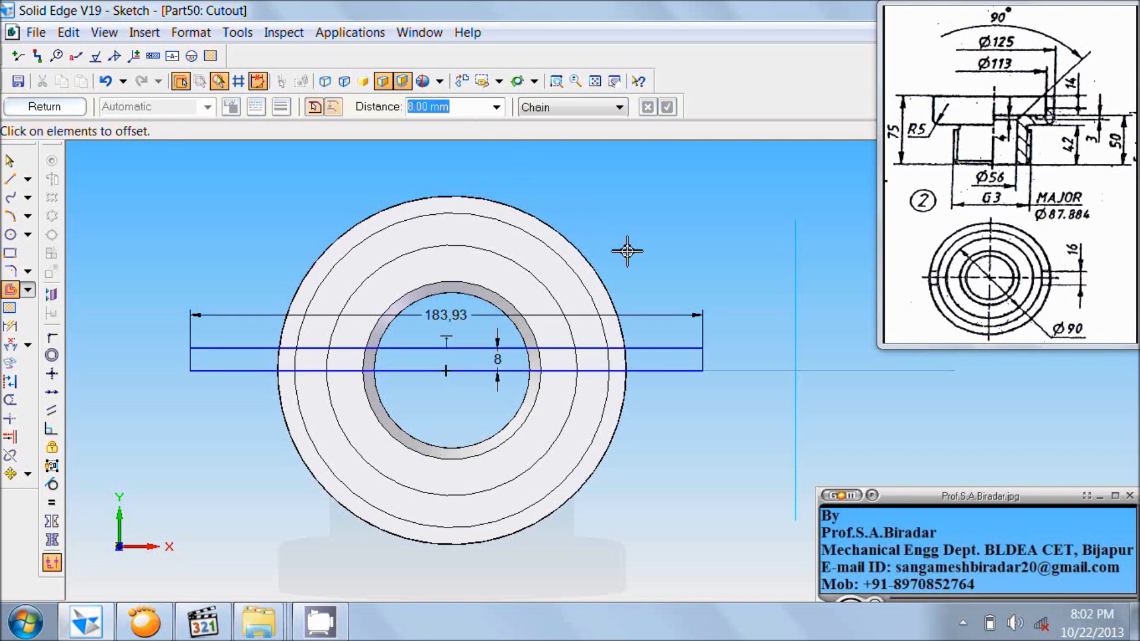
pyautogui.click(580, 371)
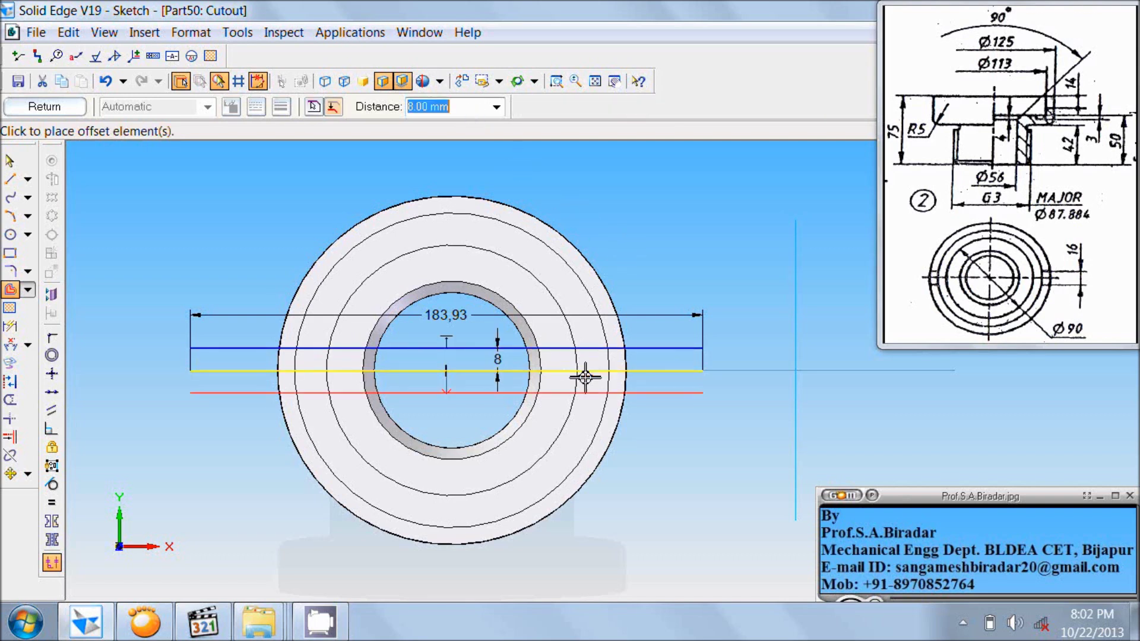
pyautogui.click(593, 411)
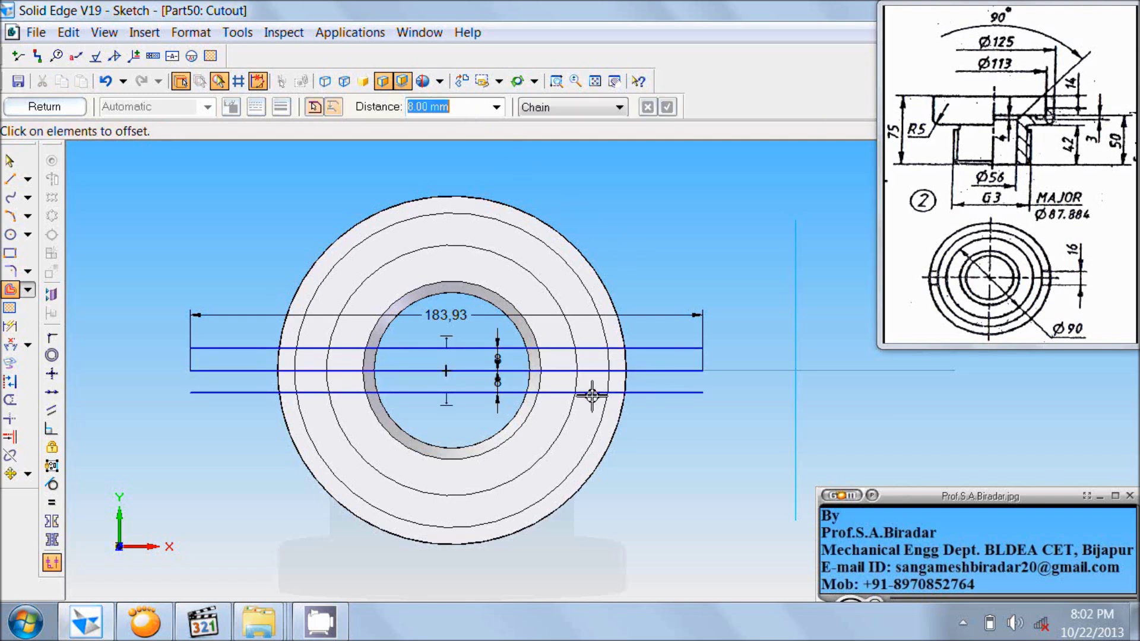
# Delete the original horizontal line midway between the two offset lines
pyautogui.click(10, 161)
pyautogui.click(244, 371)
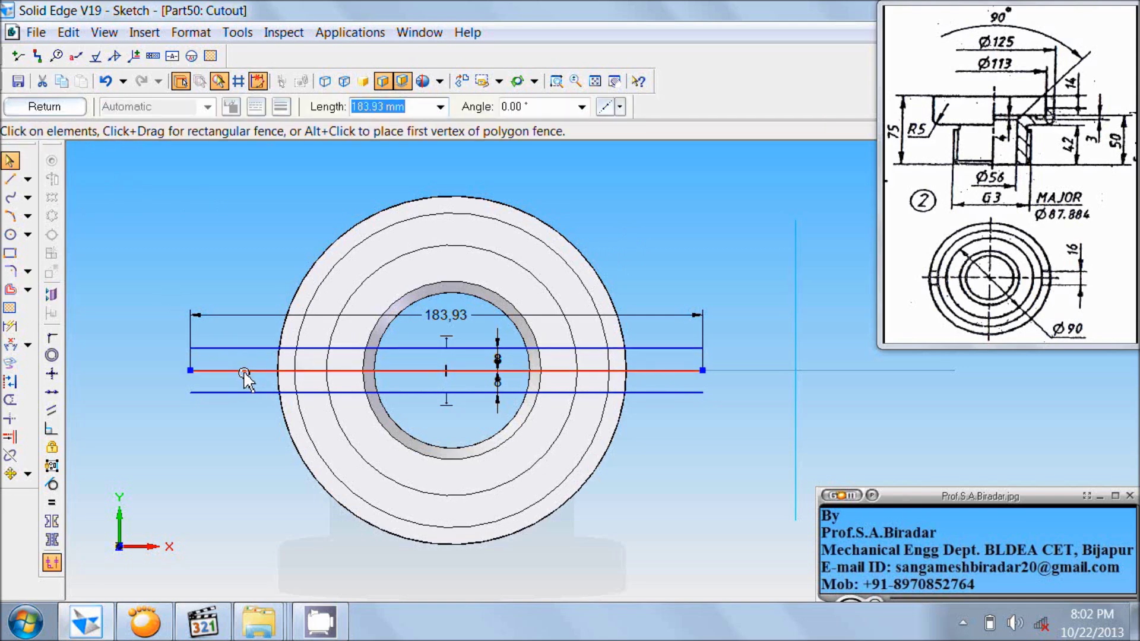
pyautogui.press('Delete')
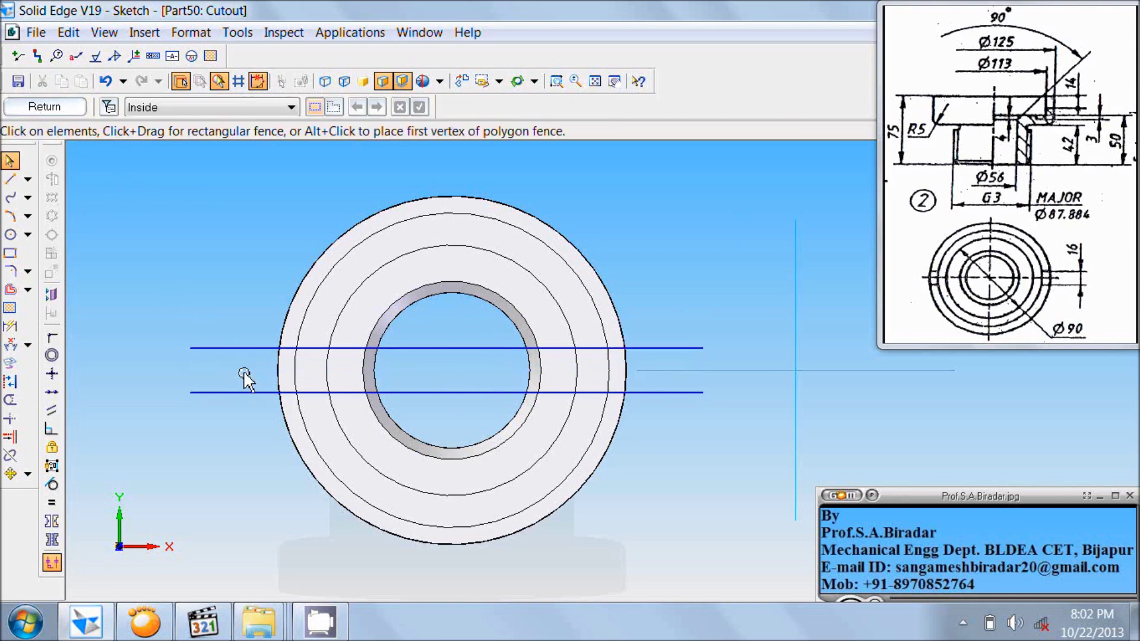
# Close the slot profile by joining both pairs of line ends with vertical lines
pyautogui.click(10, 179)
pyautogui.click(191, 349)
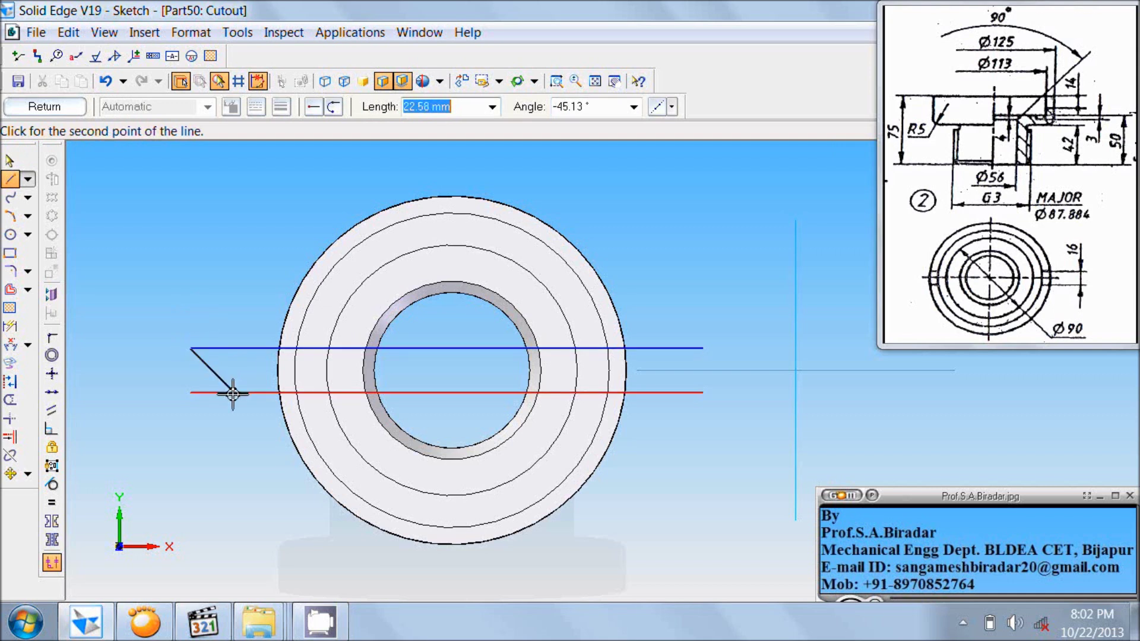
pyautogui.click(191, 393)
pyautogui.rightClick(216, 432)
pyautogui.click(703, 350)
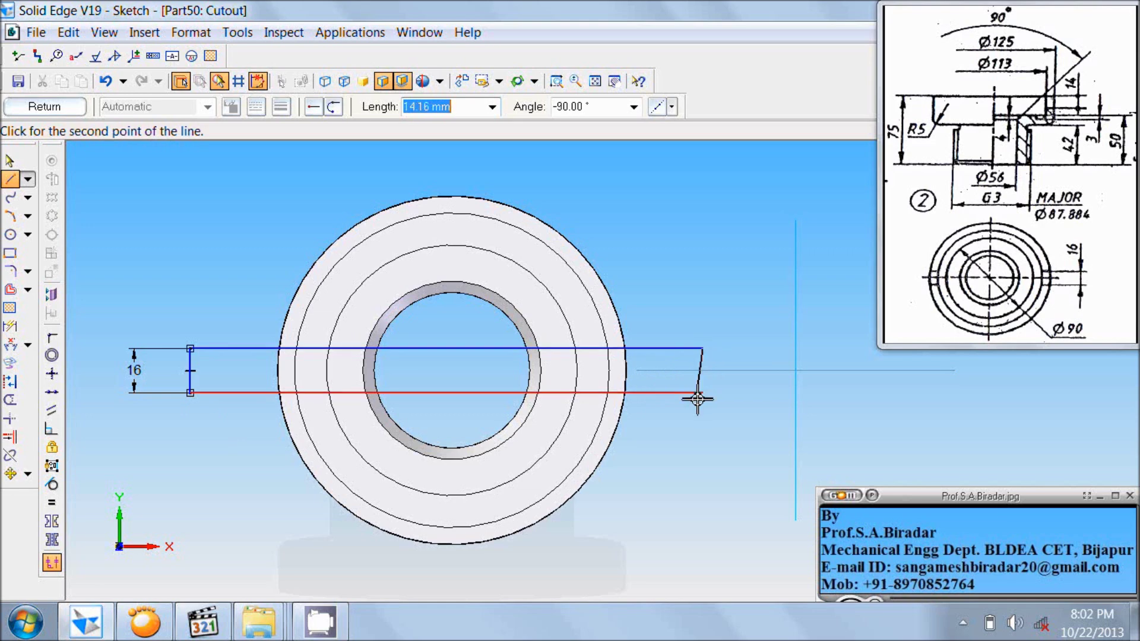
pyautogui.click(703, 393)
pyautogui.rightClick(723, 446)
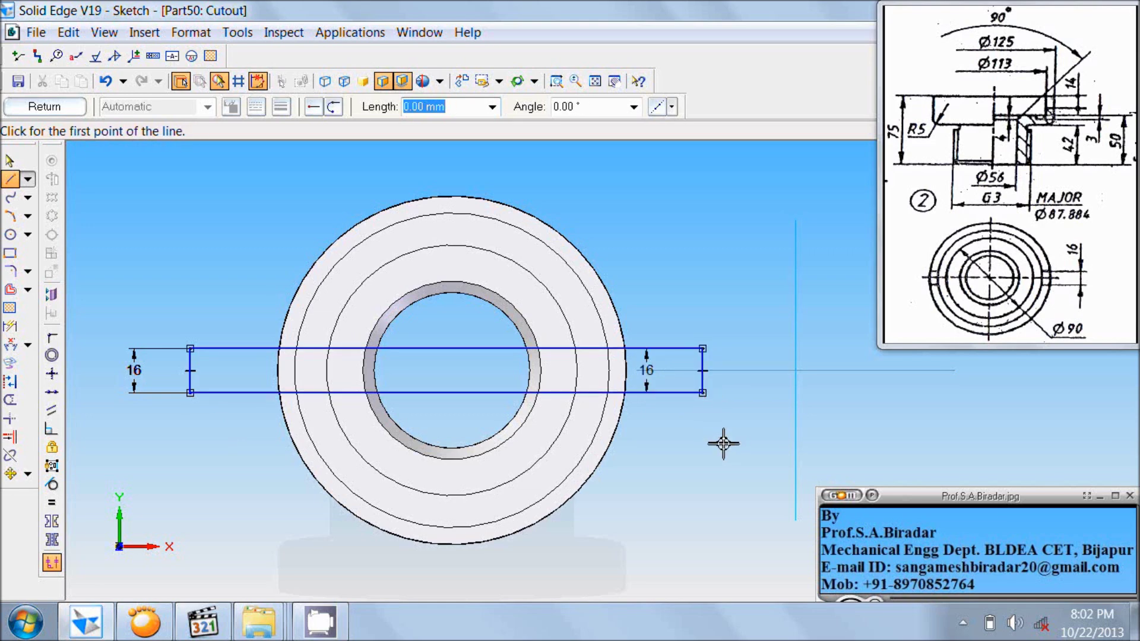
# Cut the closed slot profile 14 mm deep down into the flange's rim and finish the cutout
pyautogui.click(50, 113)
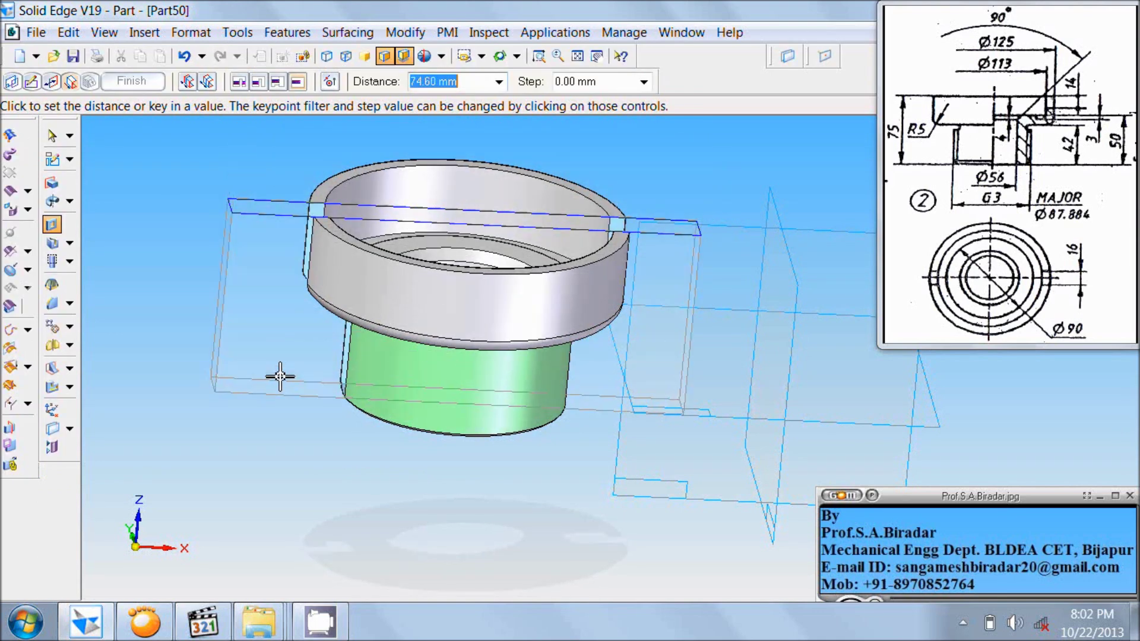
pyautogui.write('14')
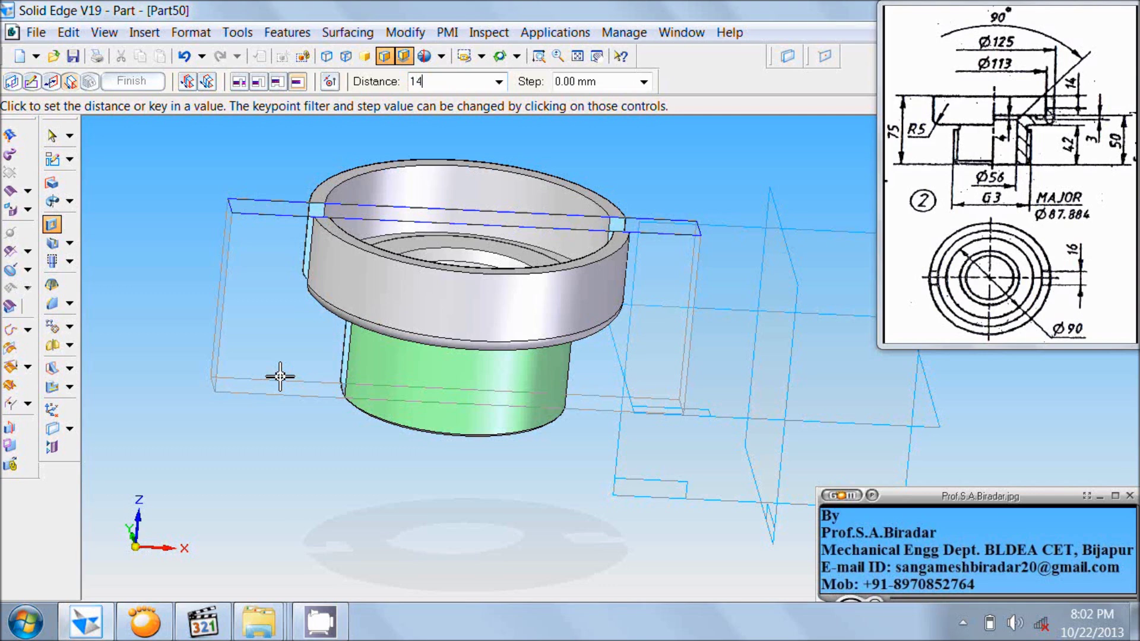
pyautogui.press('Return')
pyautogui.click(203, 314)
pyautogui.click(131, 82)
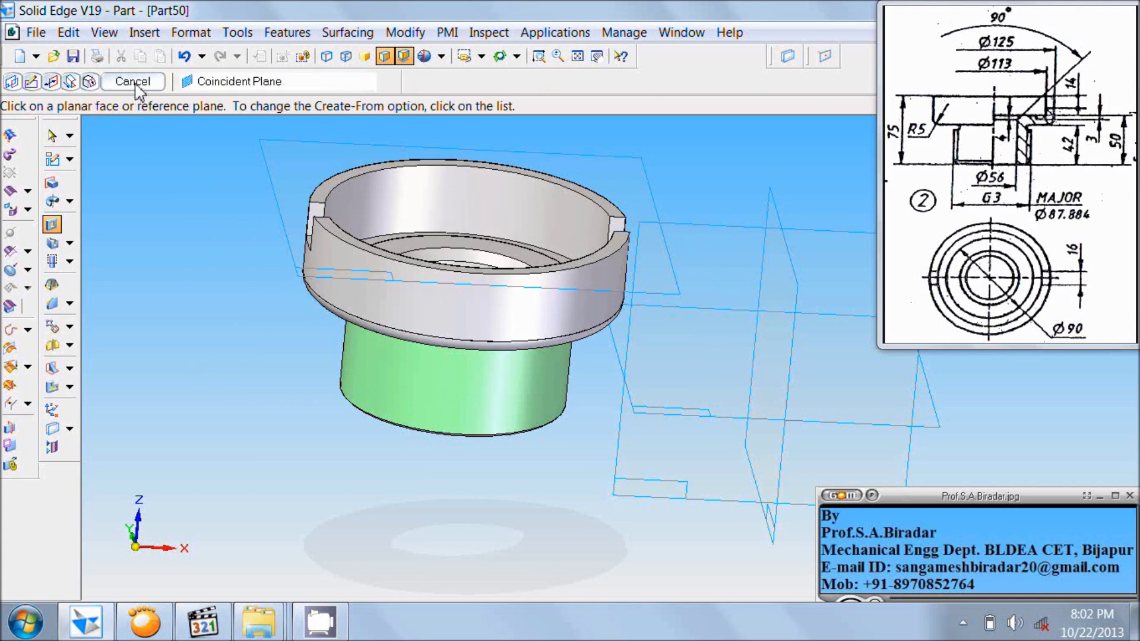
# Examine the slotted rim from several angles and show the whole part in an isometric view
pyautogui.click(577, 57)
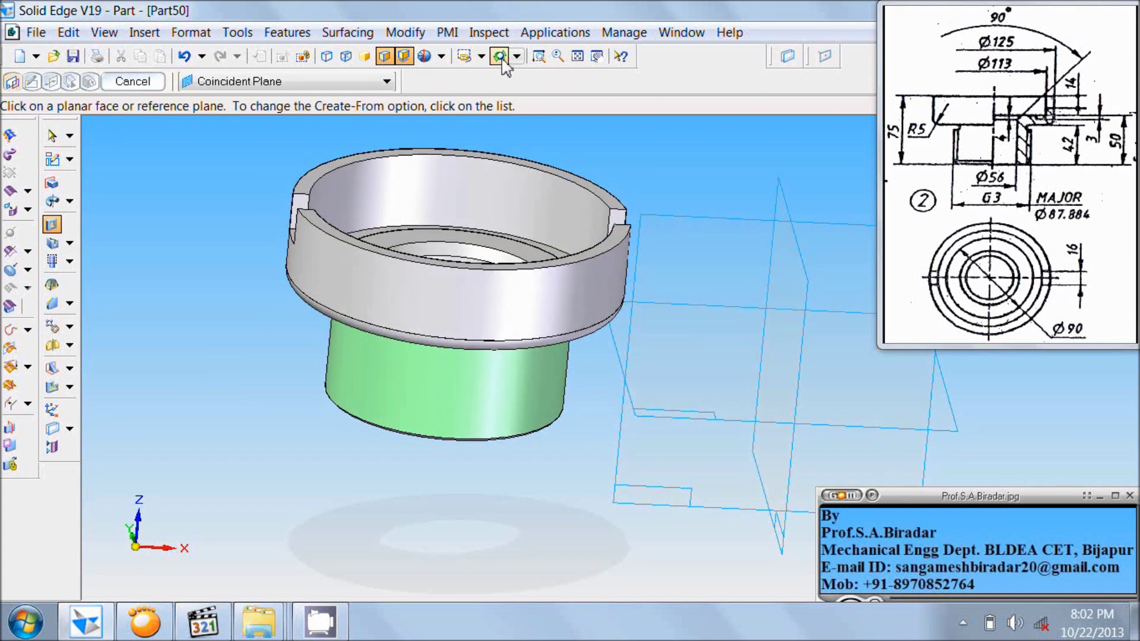
pyautogui.click(500, 56)
pyautogui.moveTo(617, 145)
pyautogui.mouseDown()
pyautogui.moveTo(632, 232)
pyautogui.moveTo(593, 216)
pyautogui.moveTo(586, 158)
pyautogui.moveTo(611, 159)
pyautogui.mouseUp()
pyautogui.press('Escape')
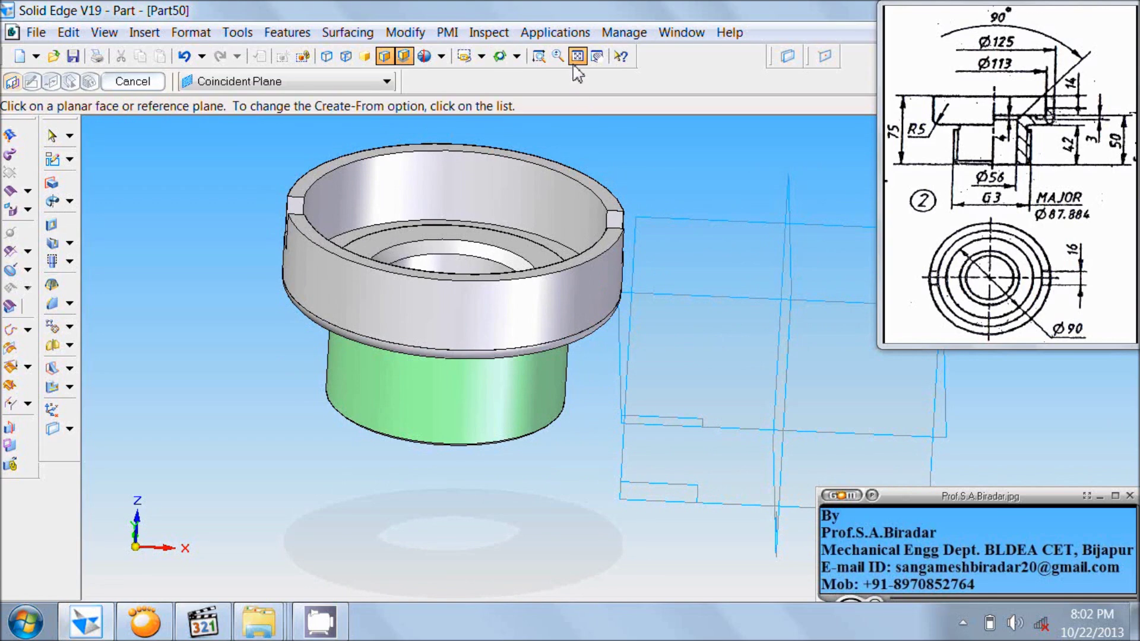
pyautogui.click(577, 56)
pyautogui.click(480, 56)
pyautogui.click(492, 130)
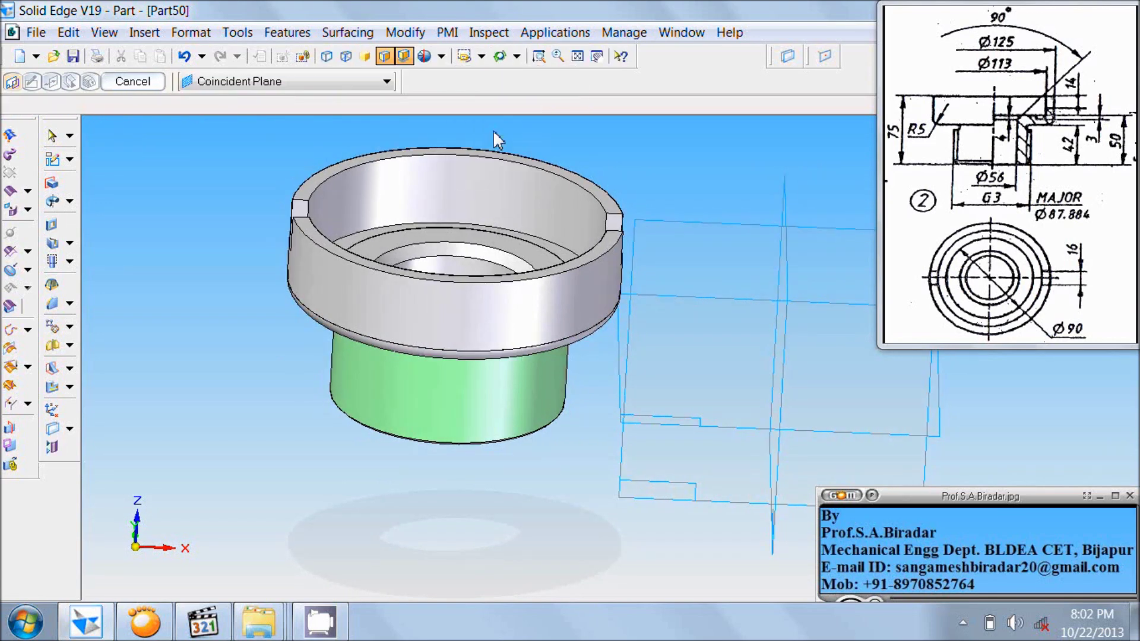
pyautogui.click(576, 55)
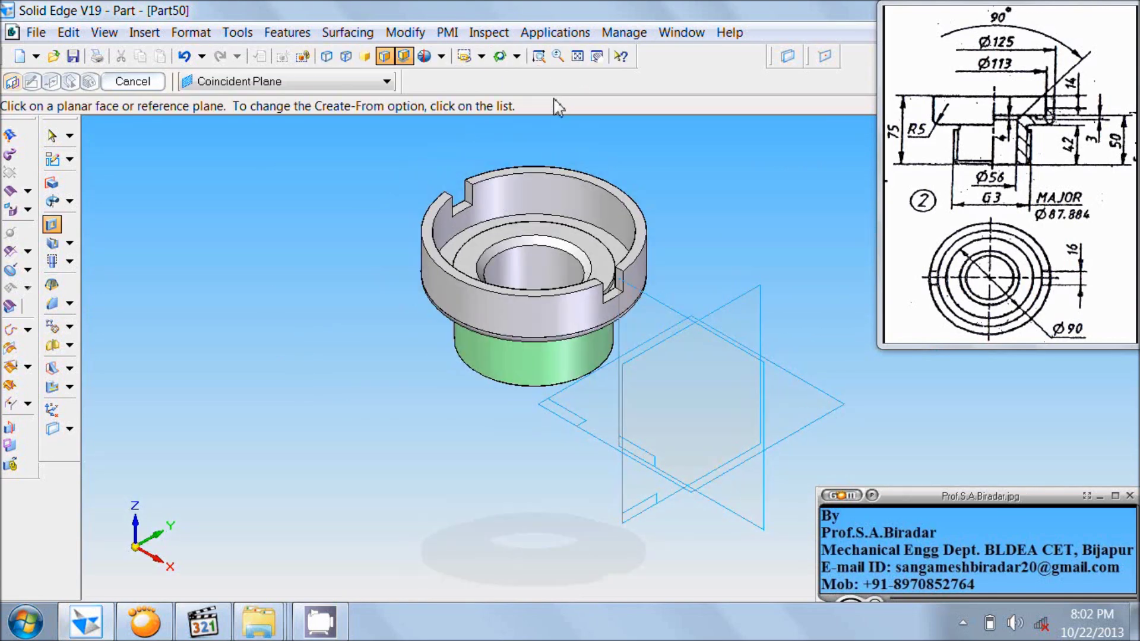
# Save the part as "Part 2 Valve seat" in the Ramsbottom safety valve folder
pyautogui.click(35, 32)
pyautogui.click(113, 153)
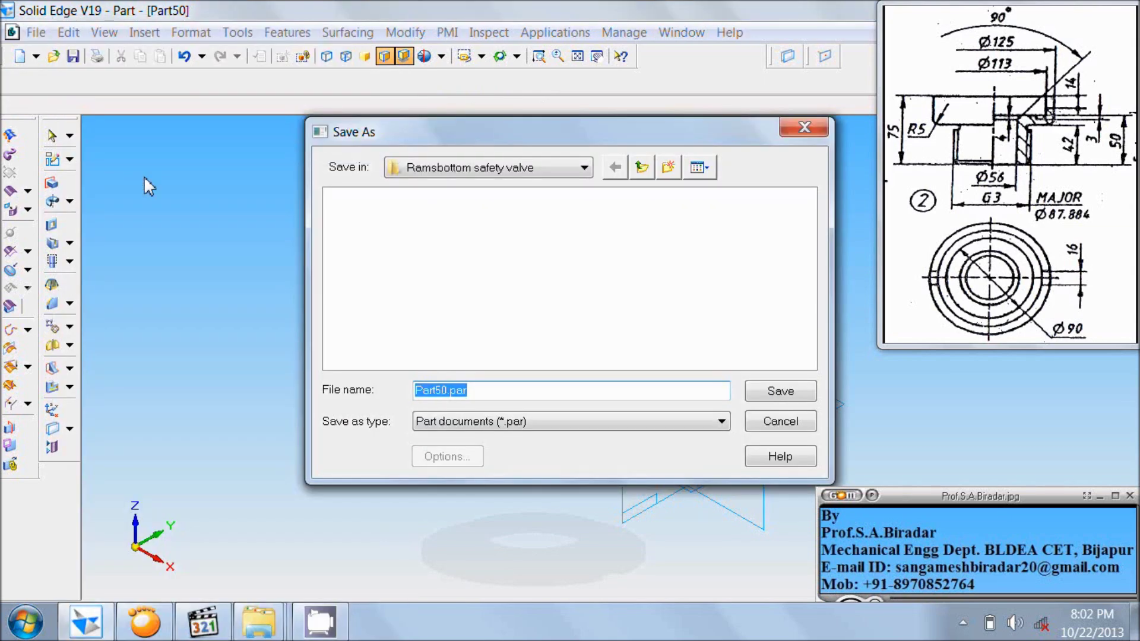
pyautogui.click(614, 395)
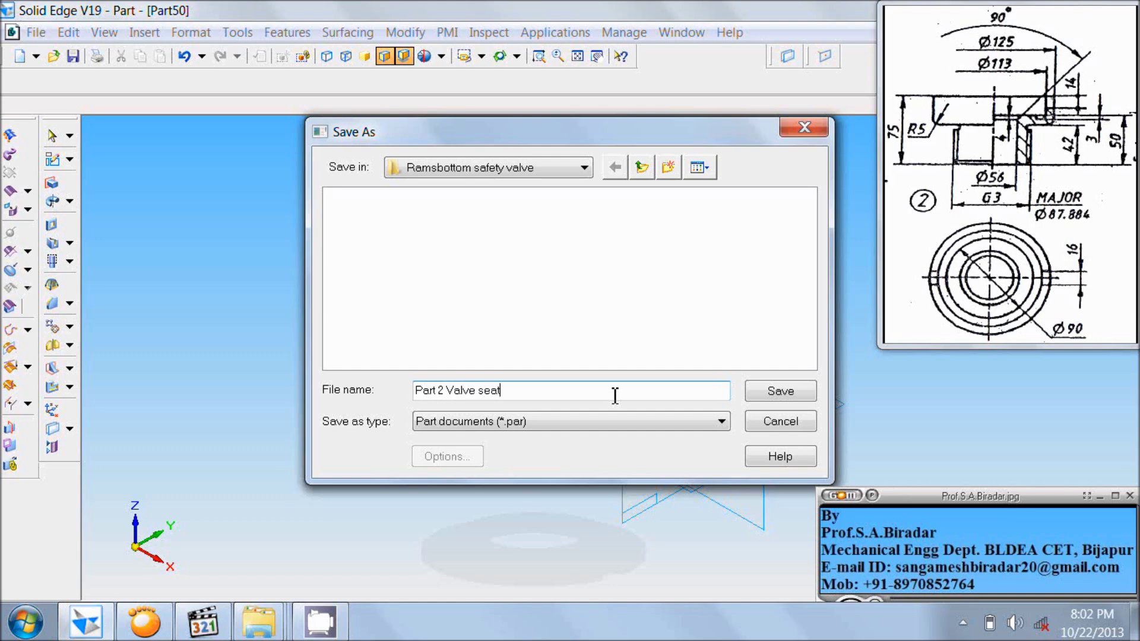
pyautogui.click(757, 393)
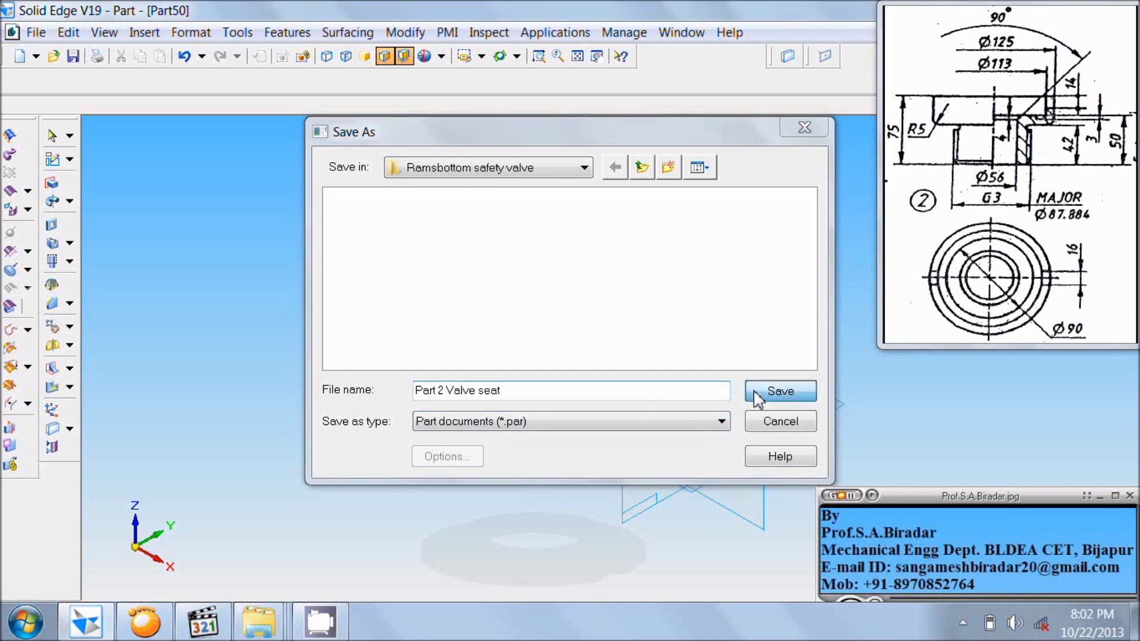